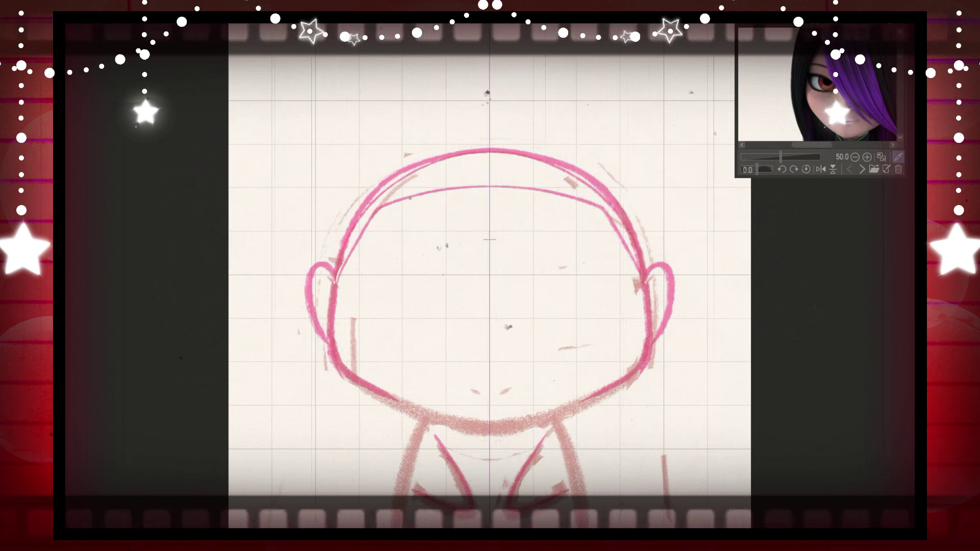
Step: Outline the head, ears, torso and folded arms in red over the rough sketch, mirrored about the vertical centre line
left_click_drag(399, 198, 401, 358)
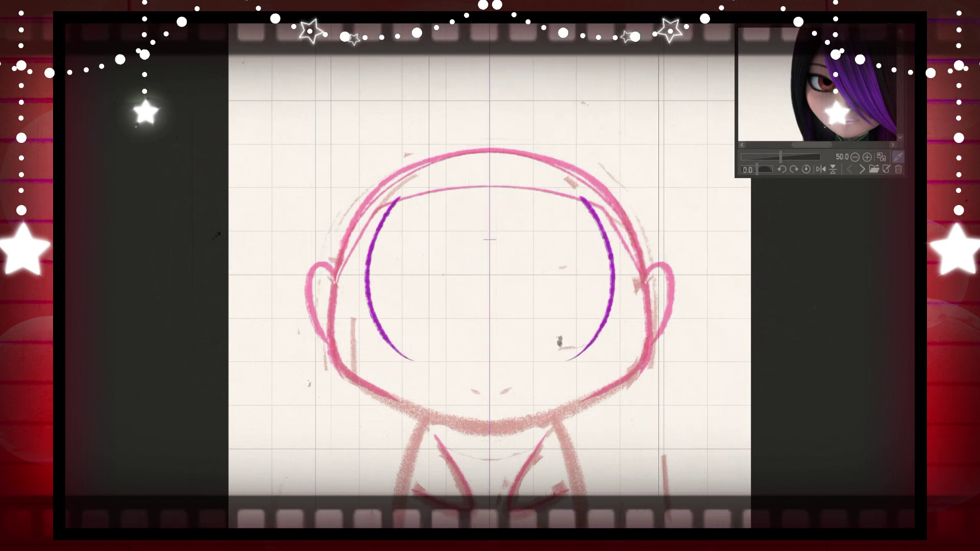
key("ctrl+z")
mouse_move(424, 163)
left_mouse_down()
mouse_move(364, 202)
mouse_move(341, 264)
mouse_move(331, 340)
mouse_move(350, 380)
mouse_move(415, 406)
mouse_move(490, 417)
left_mouse_up()
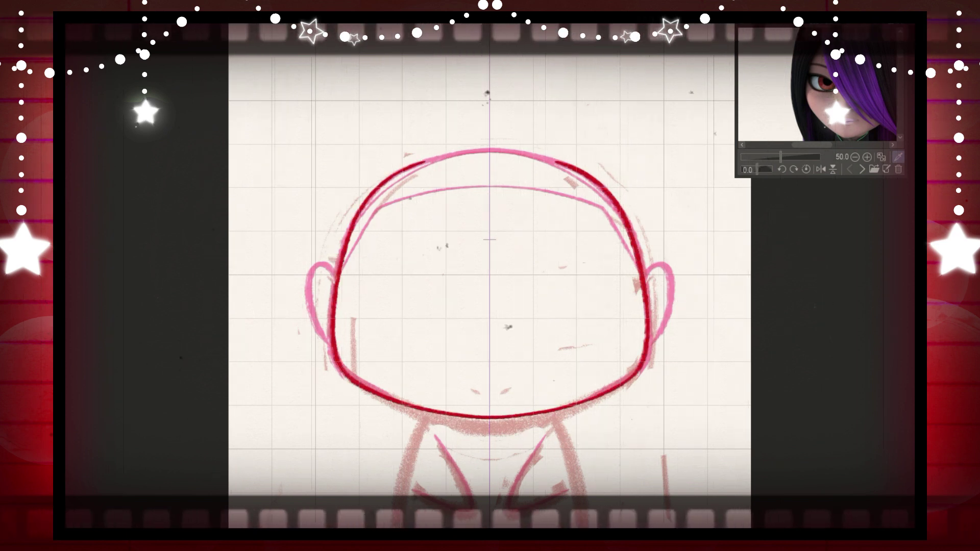
left_click_drag(509, 327, 463, 275)
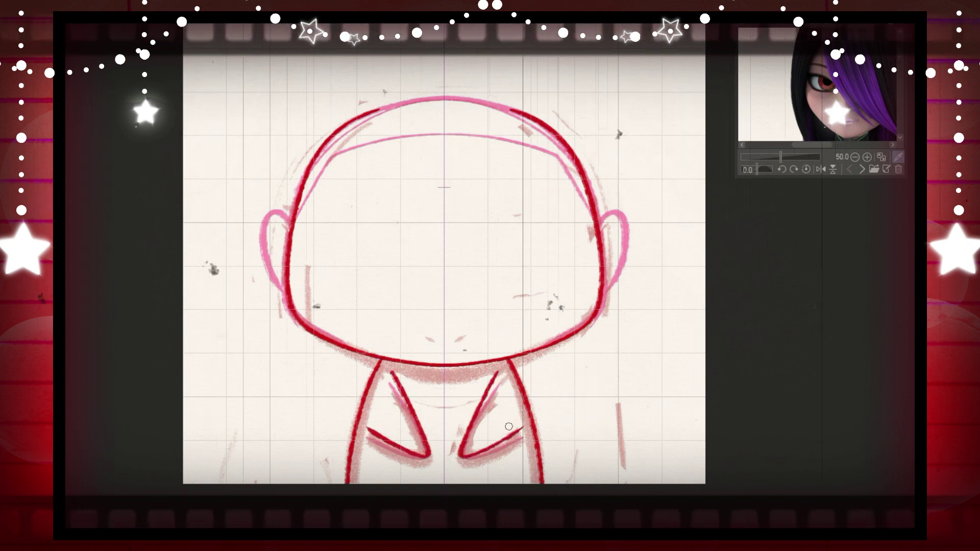
mouse_move(598, 229)
left_mouse_down()
mouse_move(629, 225)
mouse_move(619, 230)
left_mouse_up()
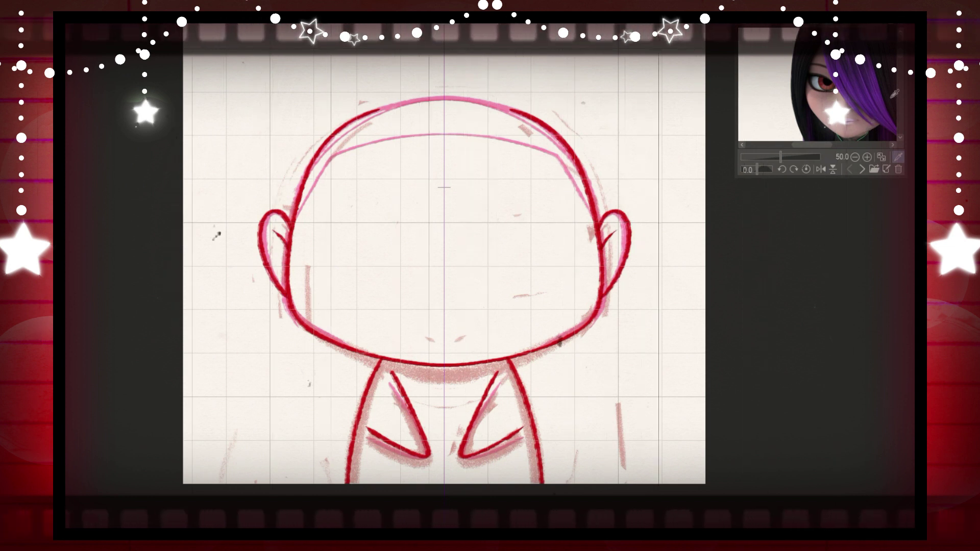
Step: Show the full-body reference picture at 32.2 zoom and draw the mirrored neck lines with a V-shaped collar notch under the chin
left_click(859, 169)
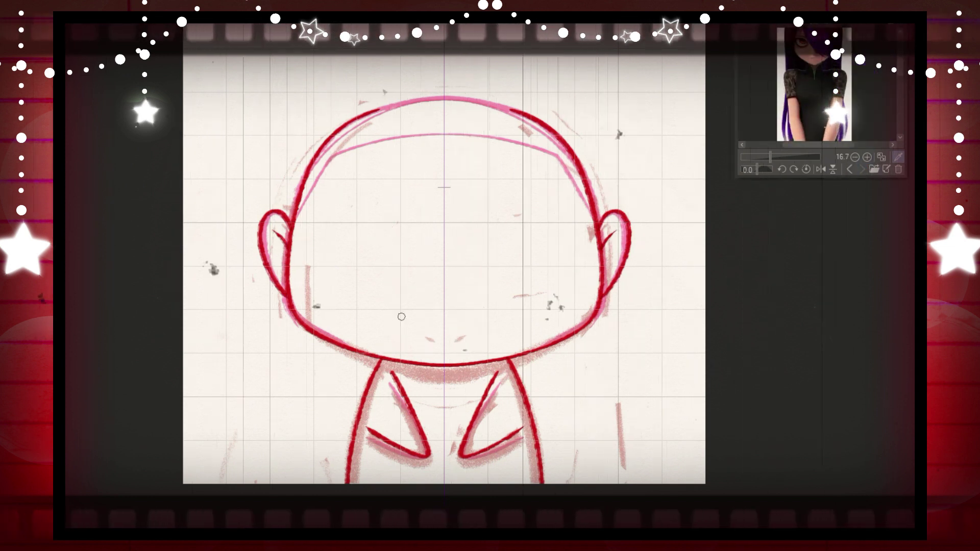
left_click_drag(759, 167, 778, 157)
left_click(821, 170)
left_click(806, 169)
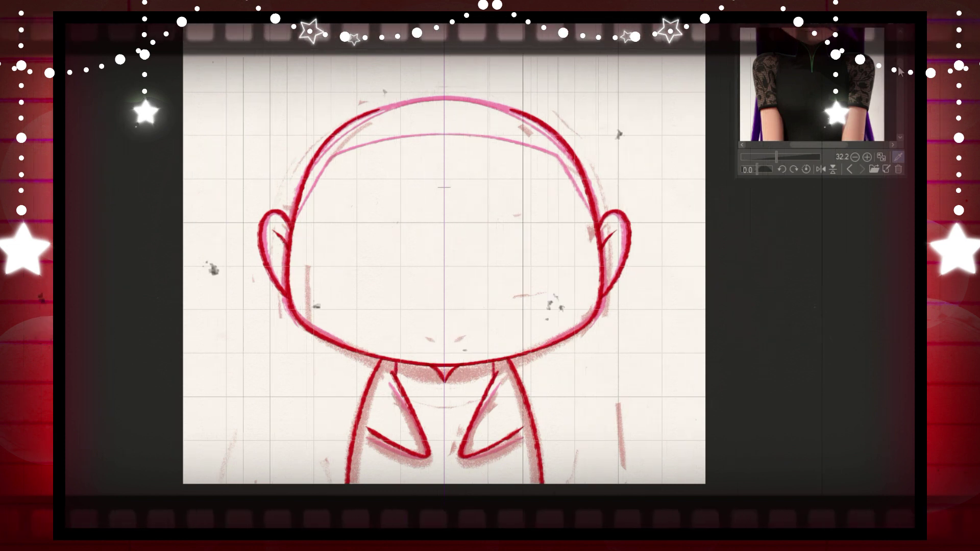
left_click_drag(901, 73, 901, 80)
Step: Draw the mirrored sleeve edges, double bands across both forearms and a curved hem line across the lower torso
left_click_drag(521, 431, 537, 438)
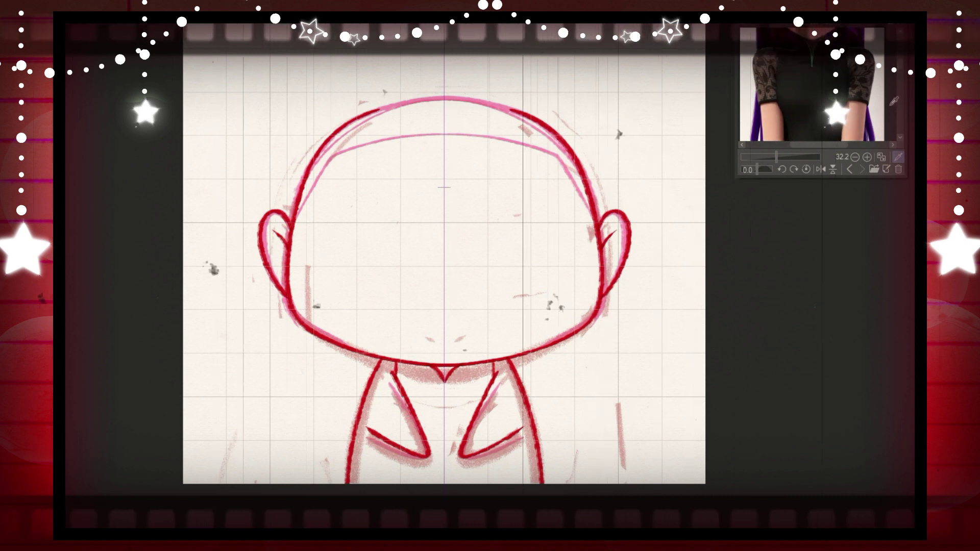
left_click_drag(519, 430, 536, 436)
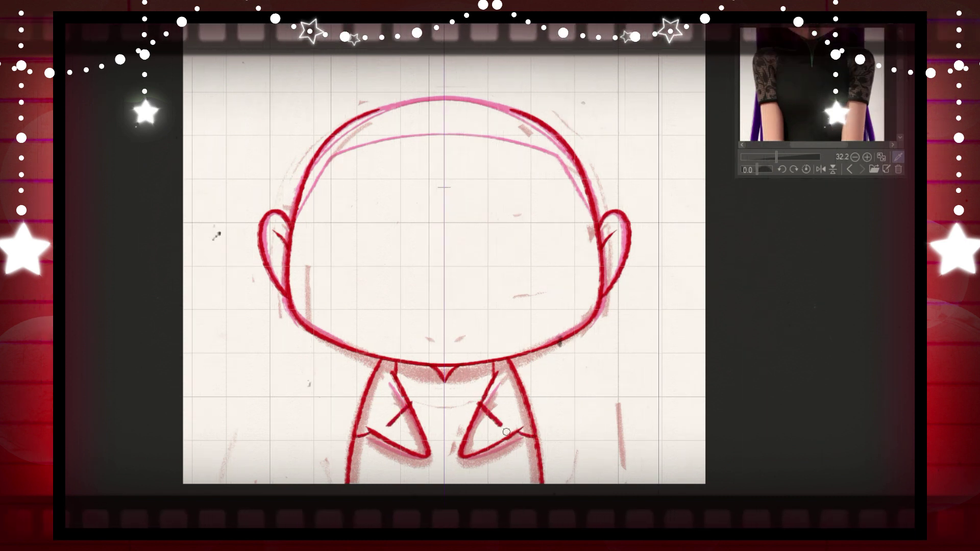
left_click_drag(482, 403, 503, 440)
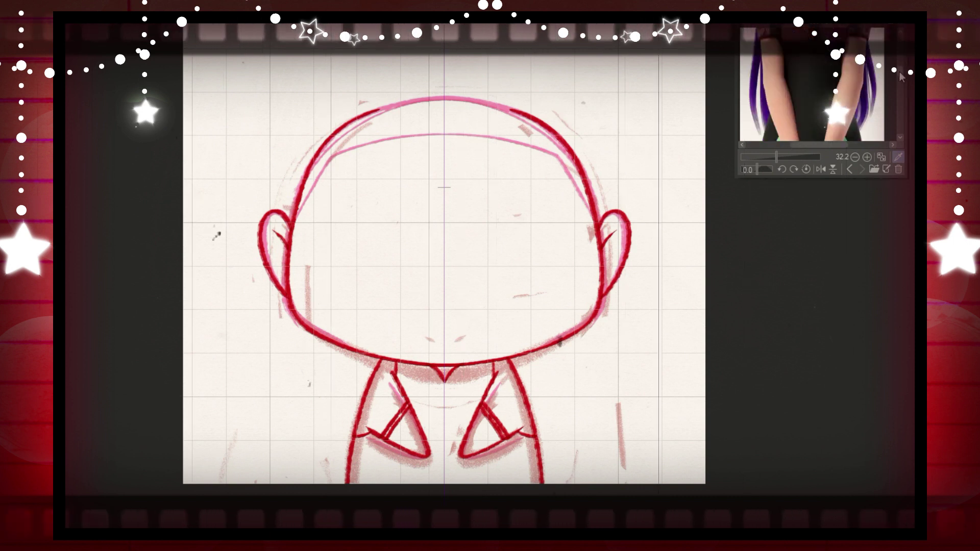
left_click_drag(350, 465, 444, 477)
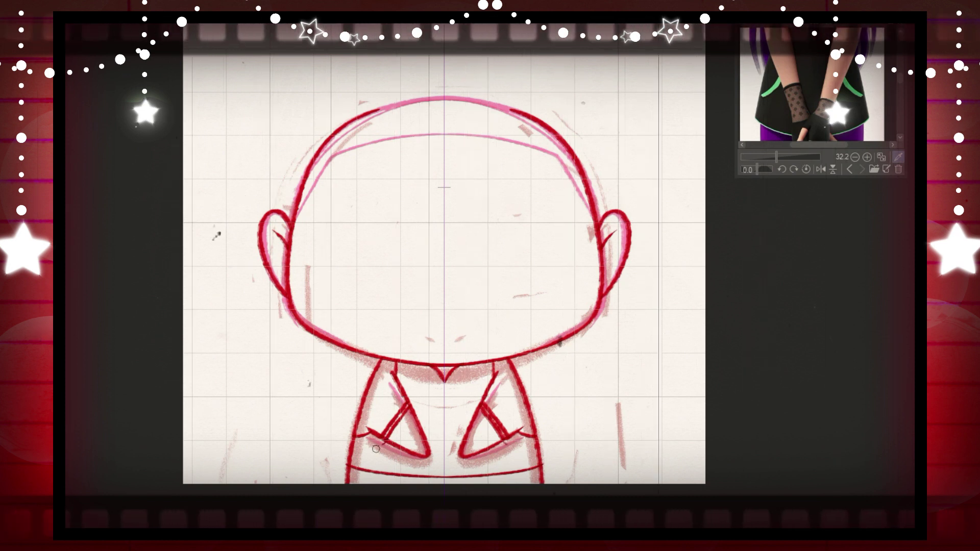
Step: Add mirrored curved glove lines across both hands inside the folded-arm shapes, using the reference's hands as a guide
mouse_move(389, 444)
left_mouse_down()
mouse_move(357, 455)
mouse_move(394, 448)
left_mouse_up()
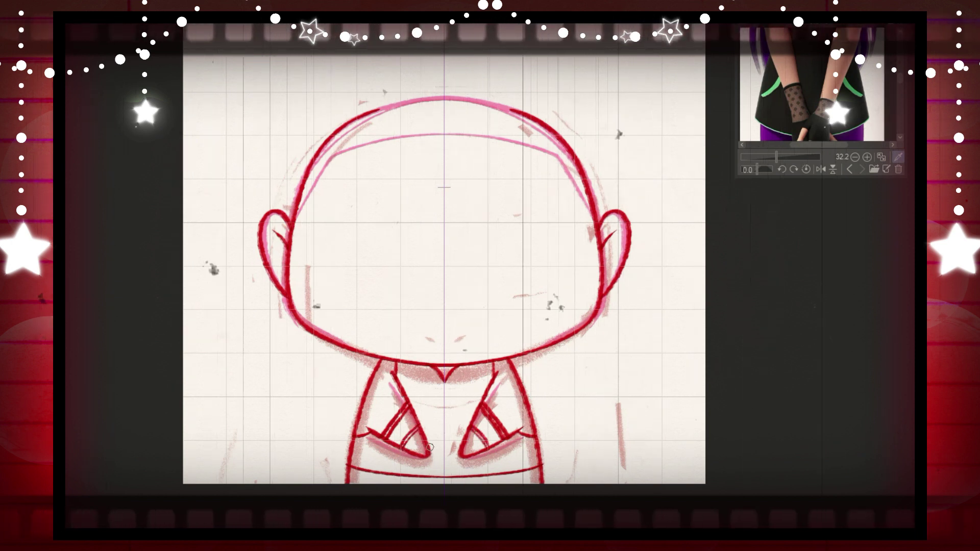
left_click_drag(899, 77, 898, 90)
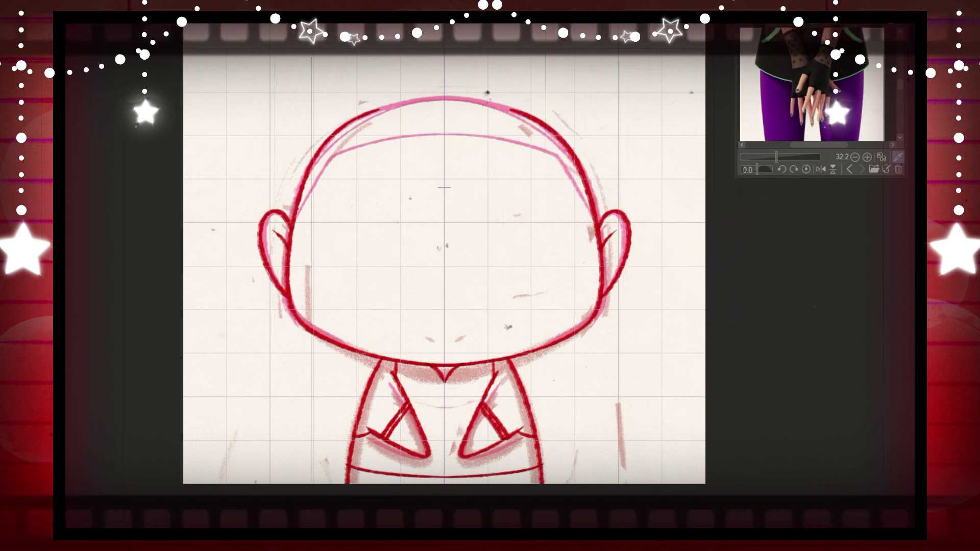
key("ctrl+plus")
left_click_drag(596, 305, 586, 208)
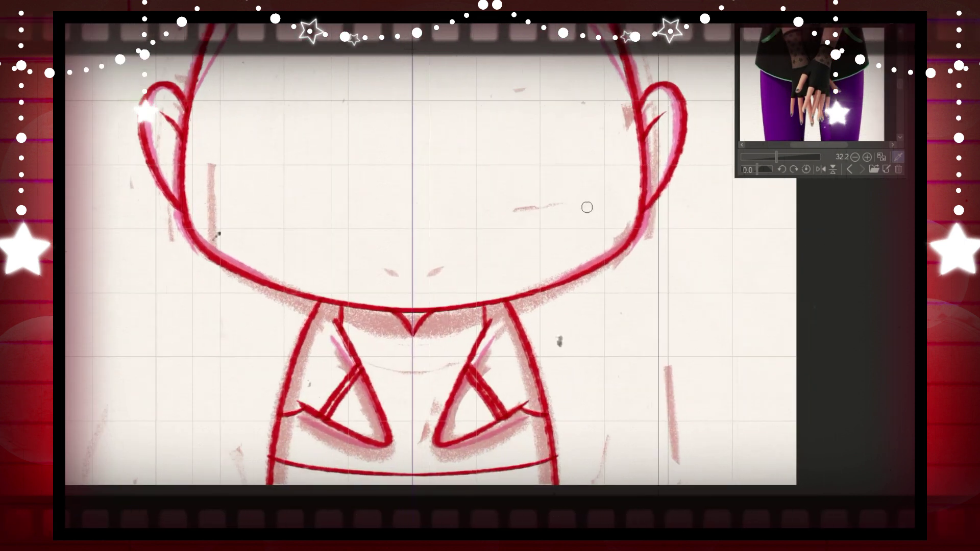
left_click_drag(374, 392, 342, 426)
mouse_move(373, 397)
left_mouse_down()
mouse_move(345, 428)
mouse_move(361, 437)
left_mouse_up()
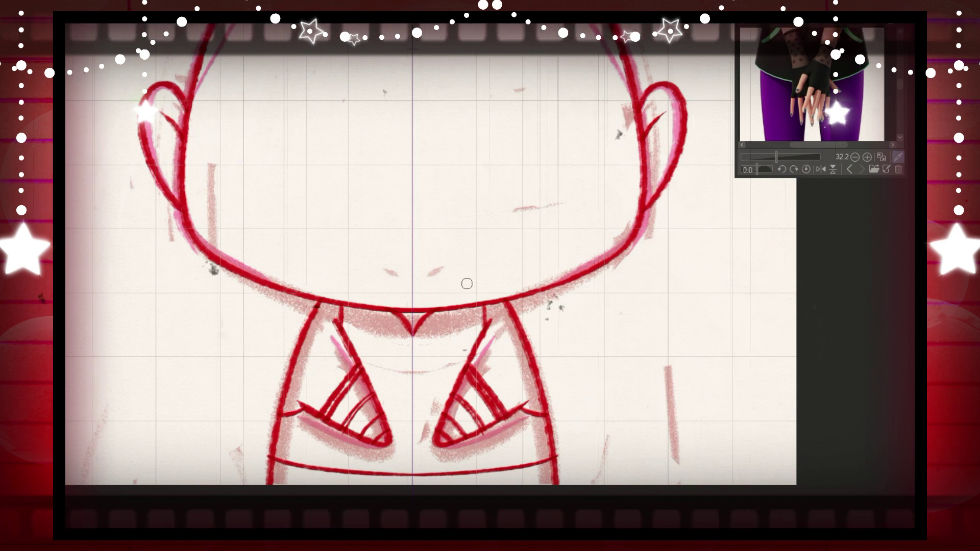
Step: Draw narrow curved pocket trims below both forearms, reaching outward to the torso edges
mouse_move(332, 426)
left_mouse_down()
mouse_move(294, 447)
mouse_move(334, 433)
left_mouse_up()
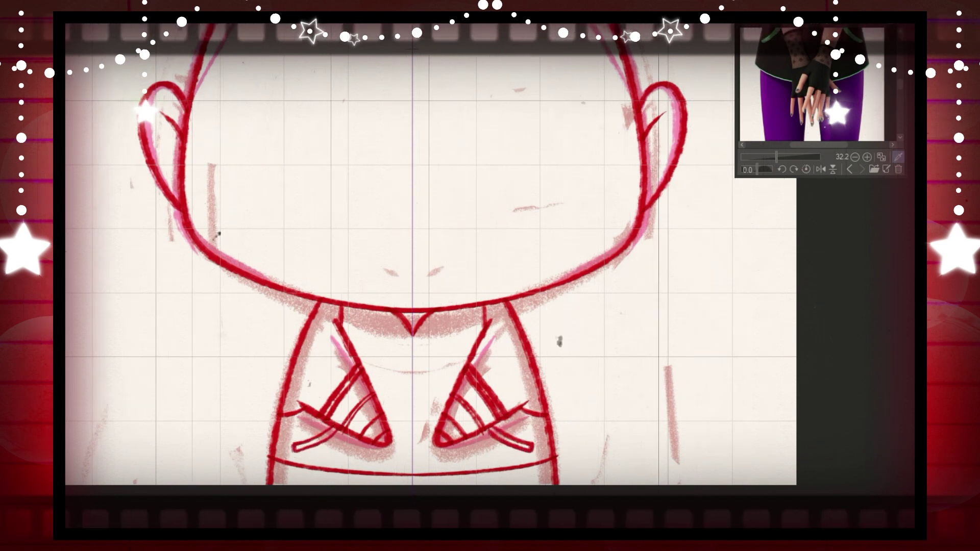
key("ctrl+z")
mouse_move(327, 422)
left_mouse_down()
mouse_move(290, 439)
mouse_move(330, 423)
left_mouse_up()
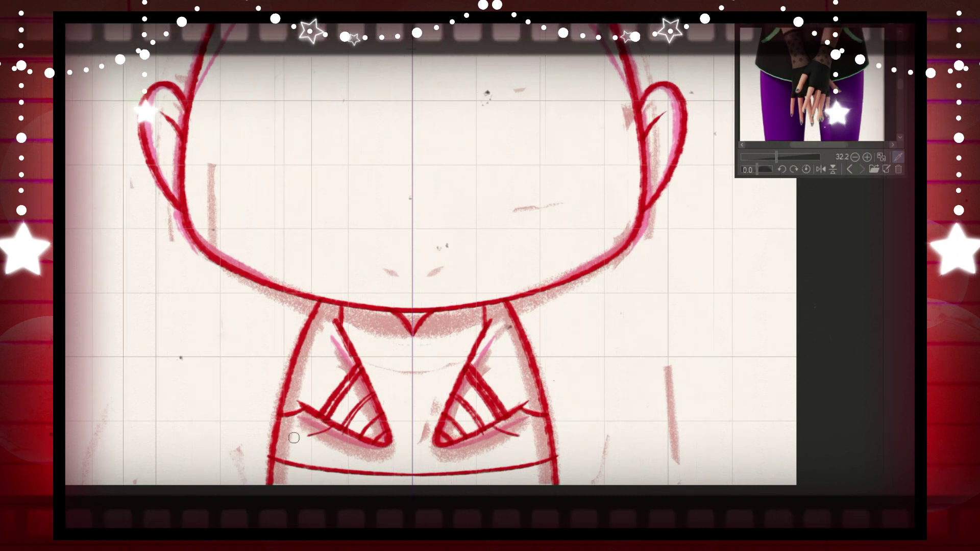
left_click_drag(332, 428, 284, 441)
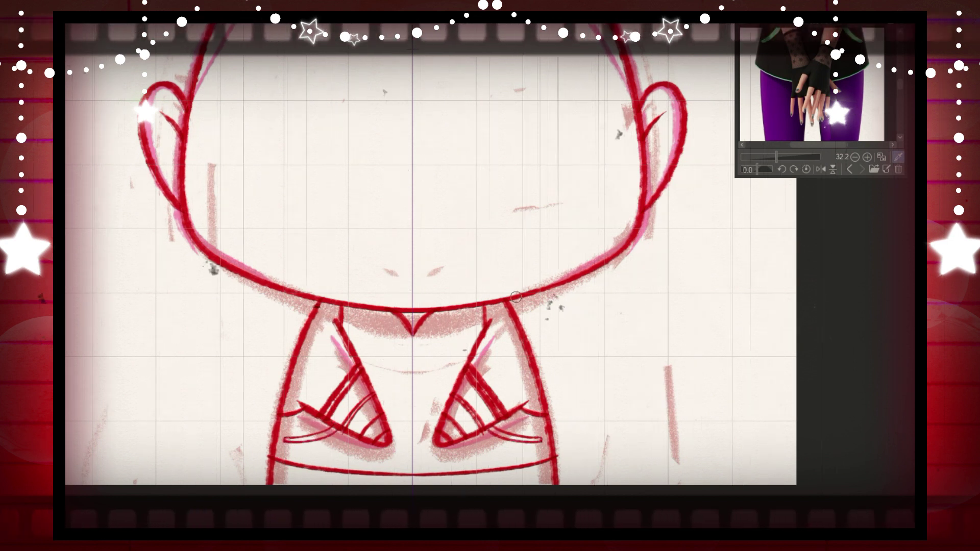
Step: Sketch the outer hair contour in green from a parting left of the crown, down the left side and over to the right
scroll(898, 84, "up", 2)
scroll(897, 84, "up", 3)
scroll(429, 275, "up", 3)
scroll(429, 276, "down", 3)
key("ctrl+minus")
key("ctrl+minus")
key("ctrl+plus")
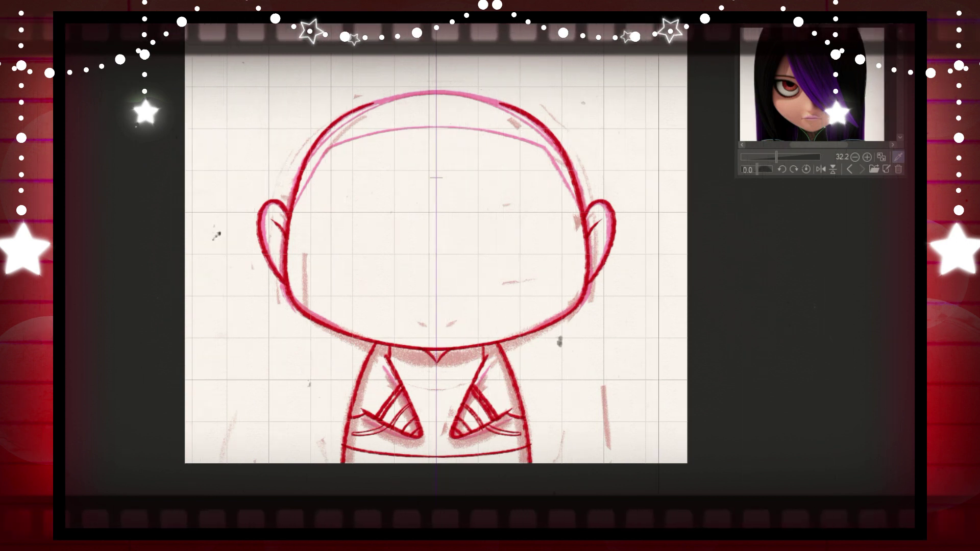
left_click_drag(899, 57, 898, 44)
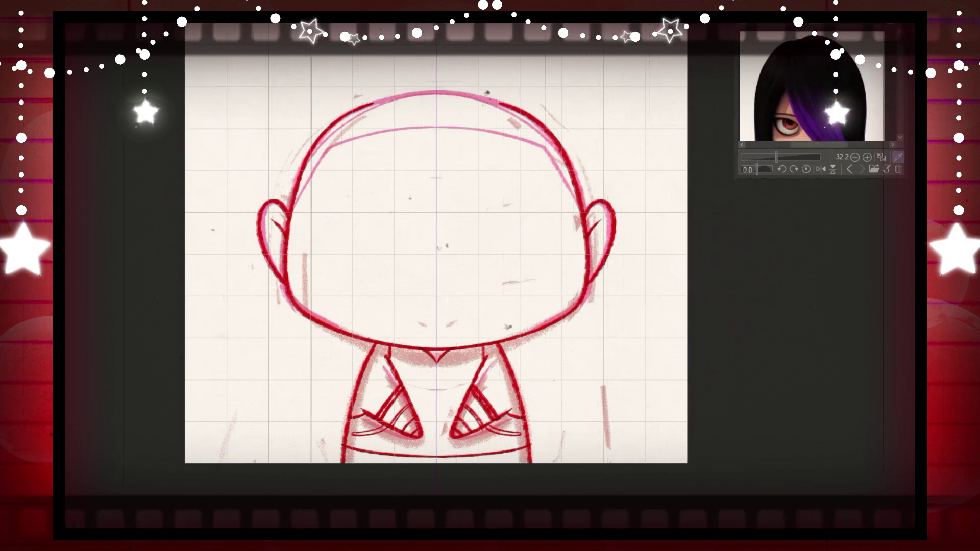
mouse_move(367, 82)
left_mouse_down()
mouse_move(351, 81)
mouse_move(259, 212)
mouse_move(264, 406)
left_mouse_up()
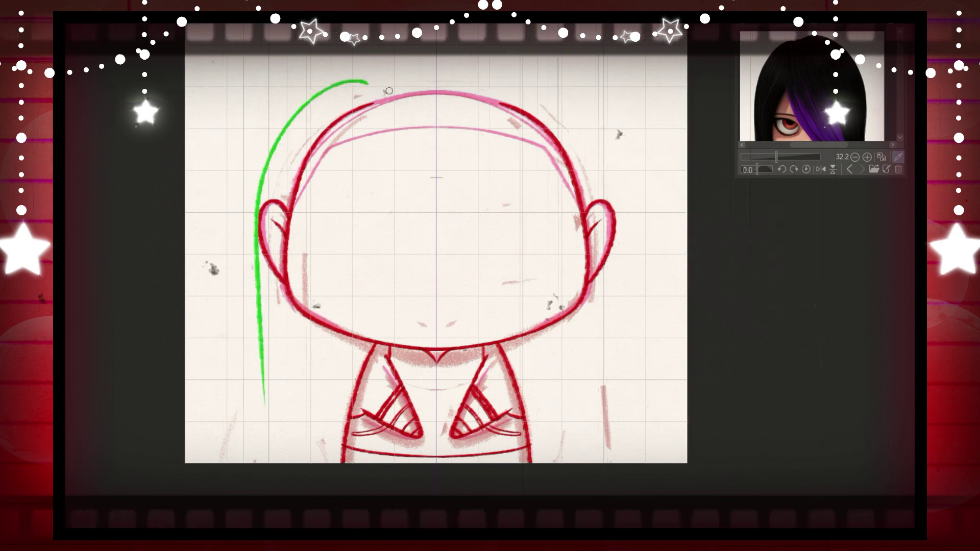
mouse_move(368, 82)
left_mouse_down()
mouse_move(438, 55)
mouse_move(556, 101)
mouse_move(591, 153)
left_mouse_up()
mouse_move(572, 89)
left_mouse_down()
mouse_move(626, 192)
mouse_move(627, 245)
left_mouse_up()
key("ctrl+z")
Step: Strengthen the green hair contour on both sides, extend it below the jaw, and partly erase the stray outer strands
left_click_drag(366, 82, 264, 298)
left_click_drag(260, 227, 264, 403)
mouse_move(898, 54)
left_mouse_down()
mouse_move(896, 81)
mouse_move(897, 60)
left_mouse_up()
mouse_move(429, 57)
left_mouse_down()
mouse_move(491, 60)
mouse_move(619, 245)
left_mouse_up()
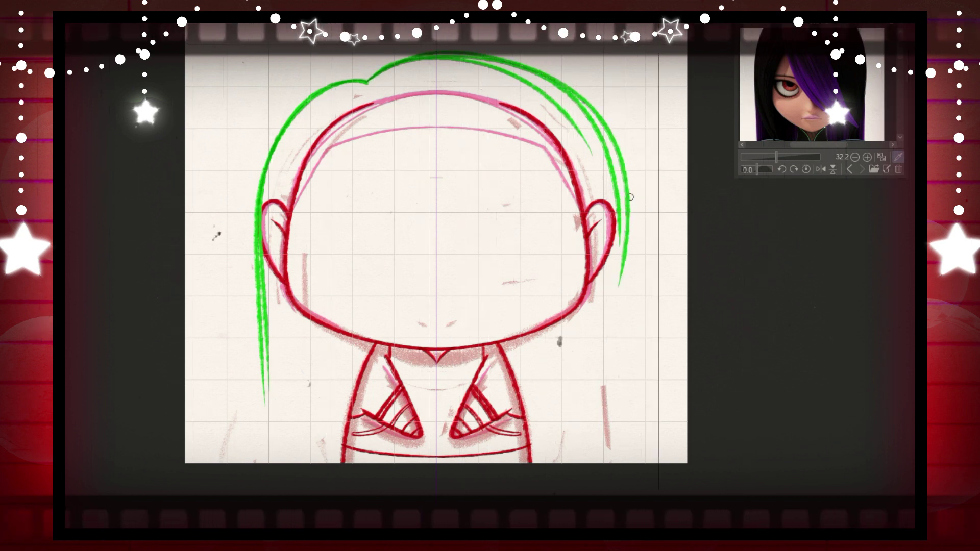
left_click_drag(609, 336, 610, 392)
left_click_drag(258, 199, 284, 381)
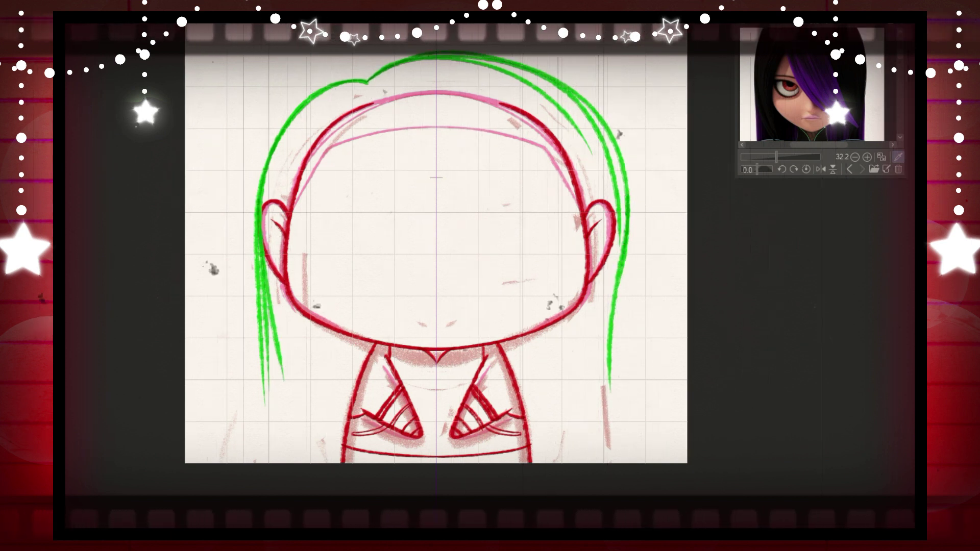
left_click_drag(250, 207, 251, 377)
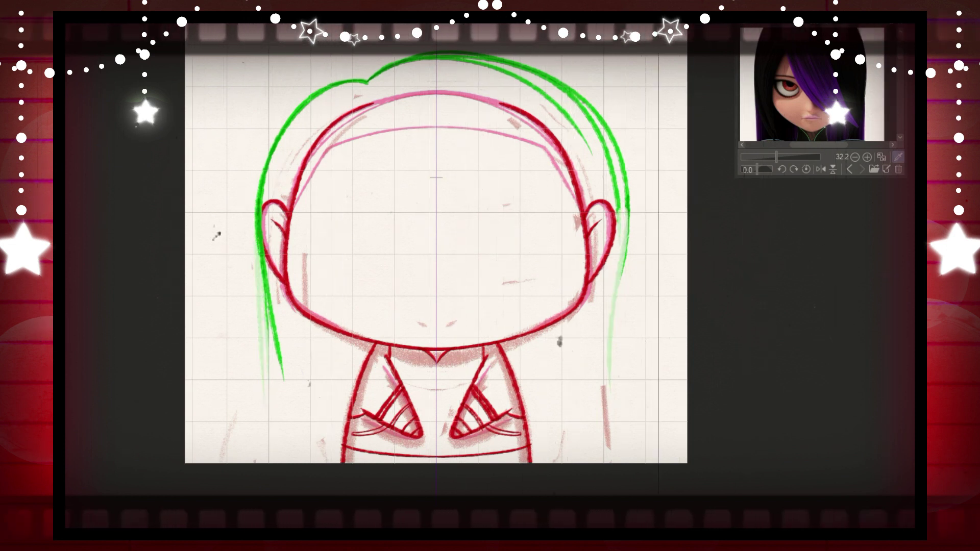
mouse_move(266, 159)
left_mouse_down()
mouse_move(280, 401)
mouse_move(268, 438)
mouse_move(305, 455)
mouse_move(329, 452)
left_mouse_up()
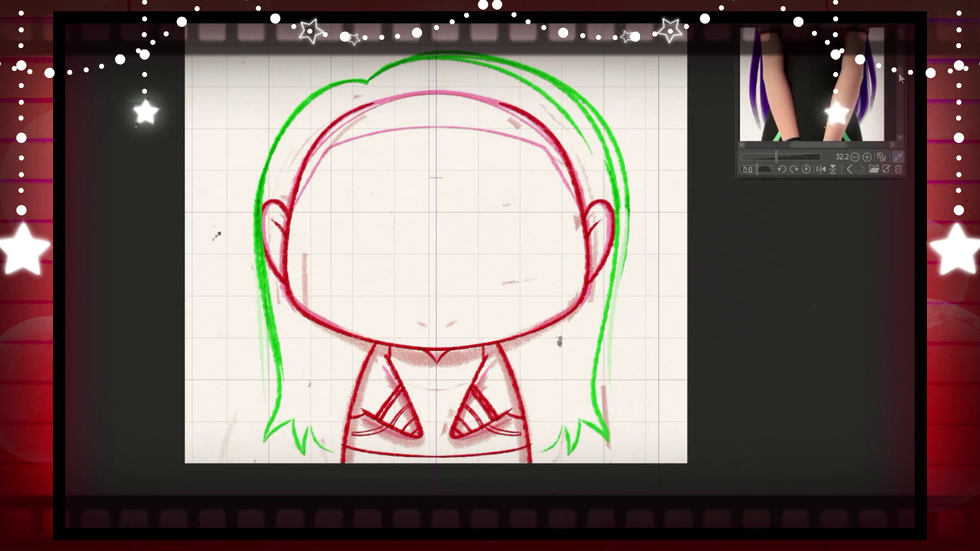
left_click_drag(898, 80, 898, 78)
key("ctrl+z")
key("ctrl+z")
key("ctrl+z")
key("ctrl+z")
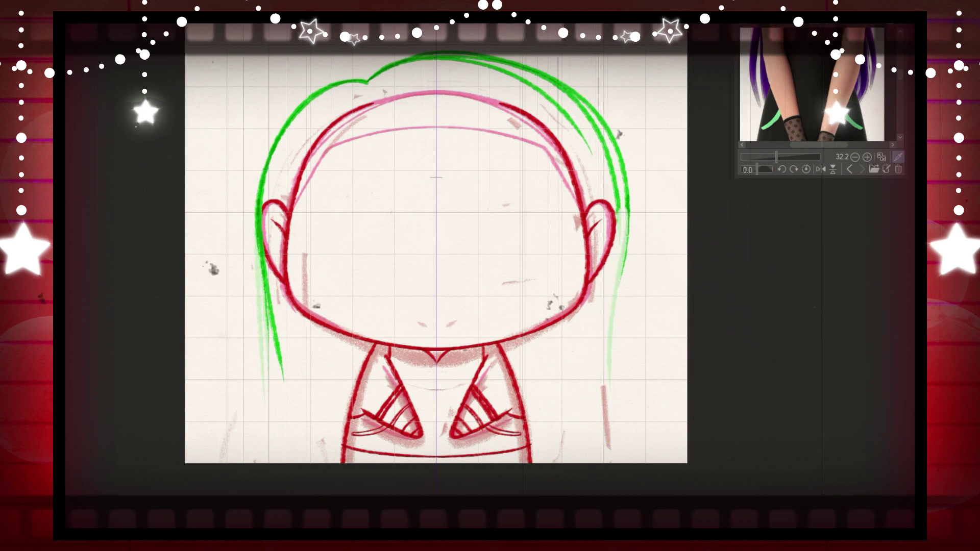
Step: Draw mirrored lower hair locks with pointed tips beside the body and erase the surplus strands along both sides of the hair
mouse_move(276, 138)
left_mouse_down()
mouse_move(263, 294)
mouse_move(274, 450)
mouse_move(292, 360)
mouse_move(319, 413)
left_mouse_up()
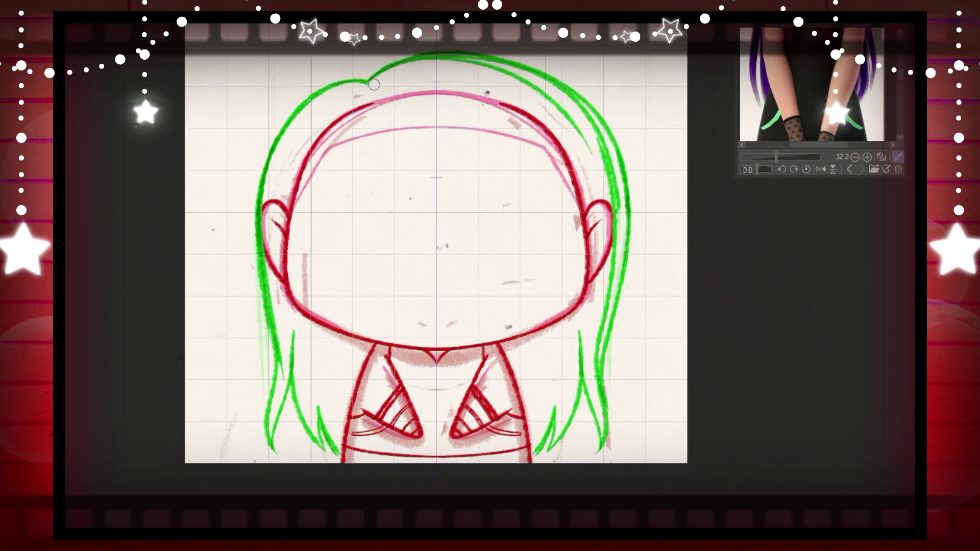
left_click_drag(548, 90, 602, 159)
left_click_drag(526, 76, 586, 151)
mouse_move(569, 102)
left_mouse_down()
mouse_move(616, 209)
mouse_move(610, 301)
left_mouse_up()
left_click_drag(616, 219, 596, 390)
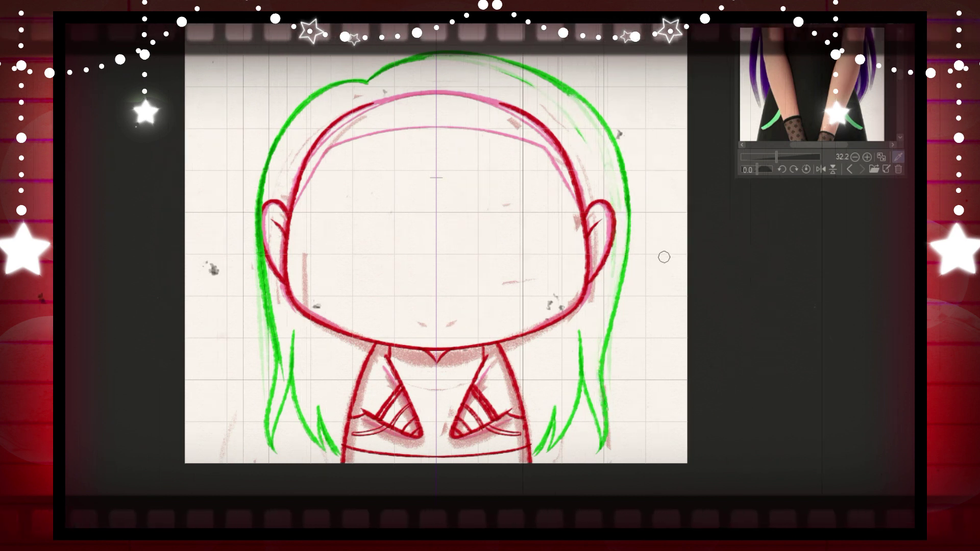
left_click_drag(268, 270, 284, 373)
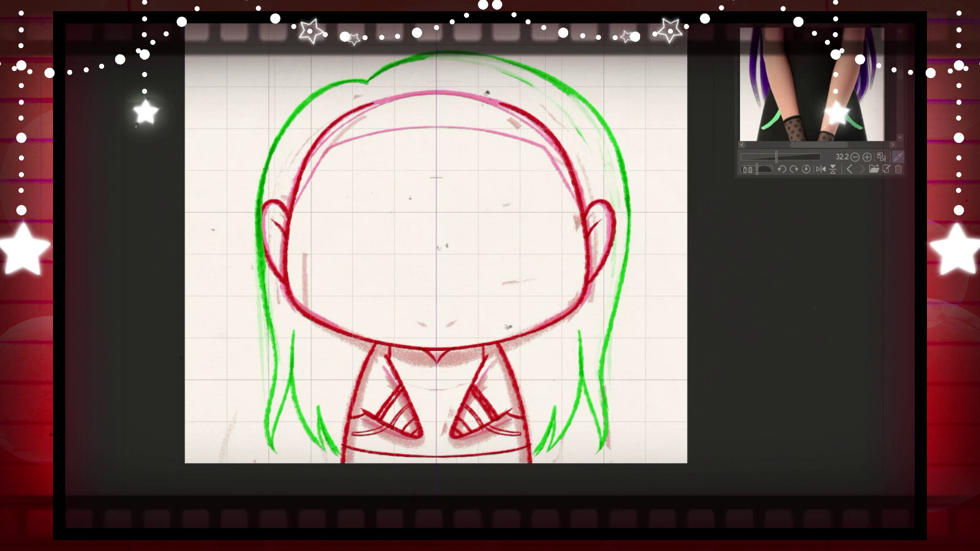
mouse_move(623, 177)
left_mouse_down()
mouse_move(628, 259)
mouse_move(599, 389)
left_mouse_up()
key("ctrl+z")
left_click_drag(901, 77, 900, 55)
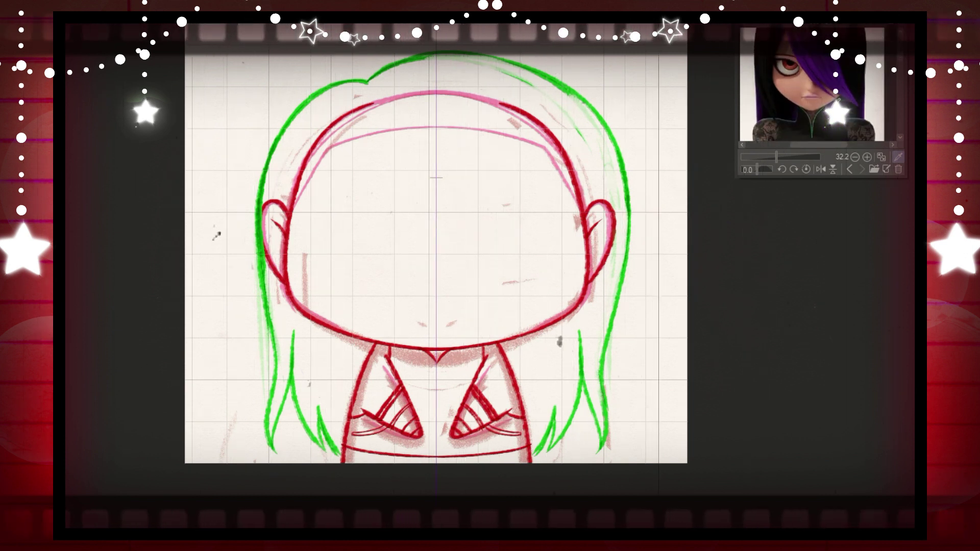
left_click_drag(899, 71, 899, 38)
mouse_move(365, 101)
left_mouse_down()
mouse_move(370, 155)
mouse_move(457, 279)
mouse_move(517, 302)
left_mouse_up()
key("ctrl+z")
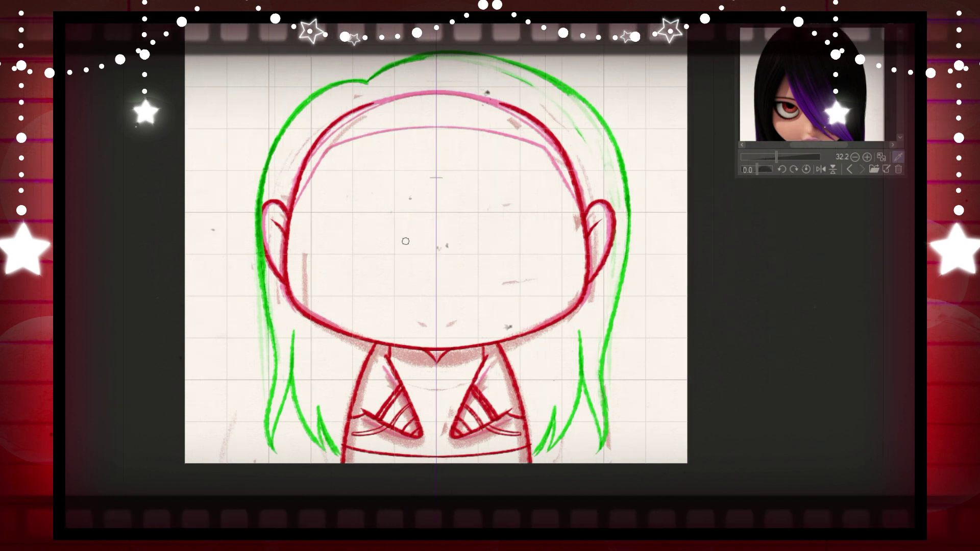
key("ctrl+z")
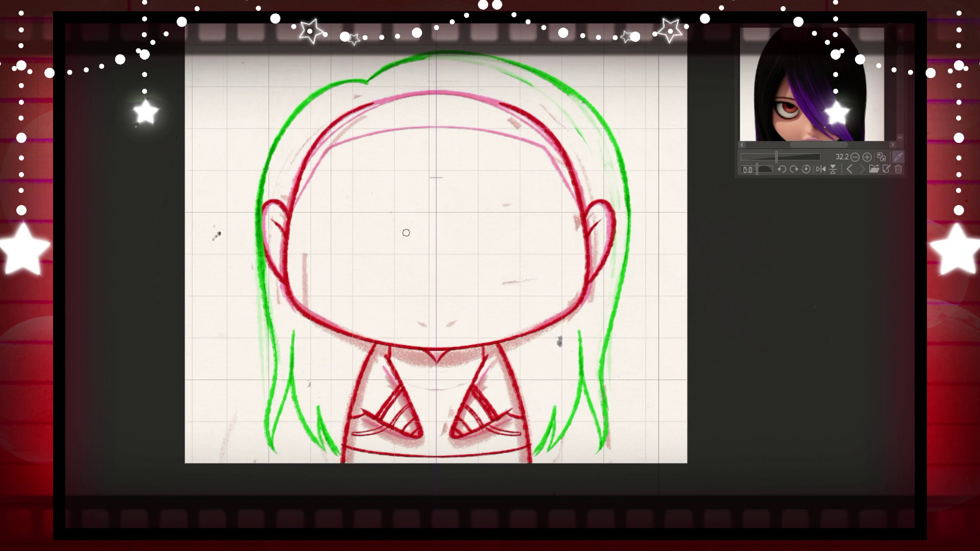
Step: Draw large mirrored eye outlines in green with angled upper lids and partly erase their inner corners
left_click_drag(475, 208, 563, 207)
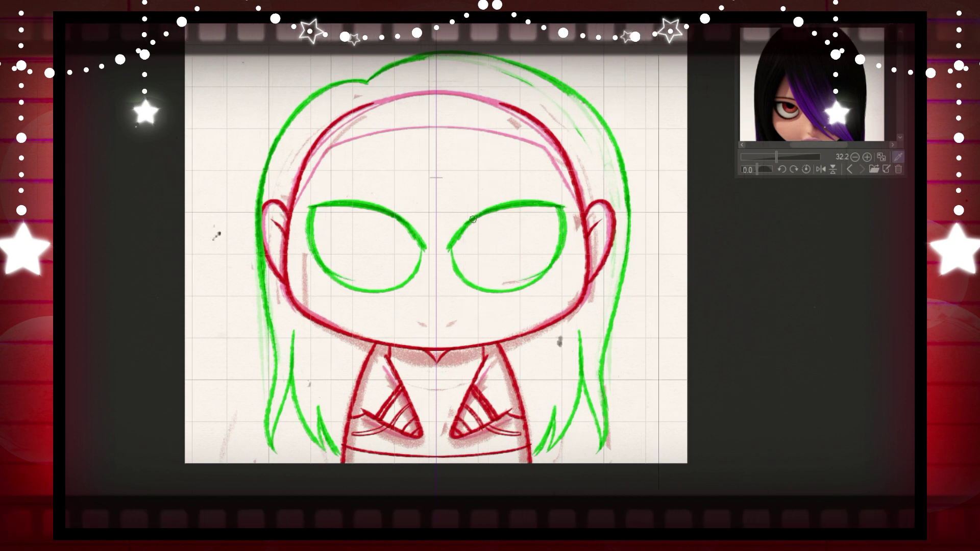
left_click_drag(465, 288, 472, 289)
left_click_drag(415, 232, 413, 285)
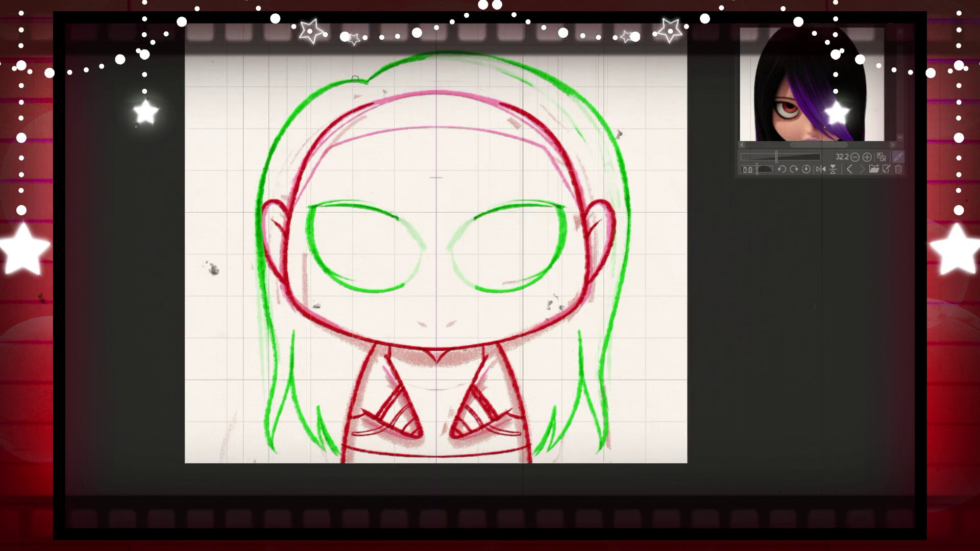
mouse_move(472, 219)
left_mouse_down()
mouse_move(517, 212)
mouse_move(565, 231)
left_mouse_up()
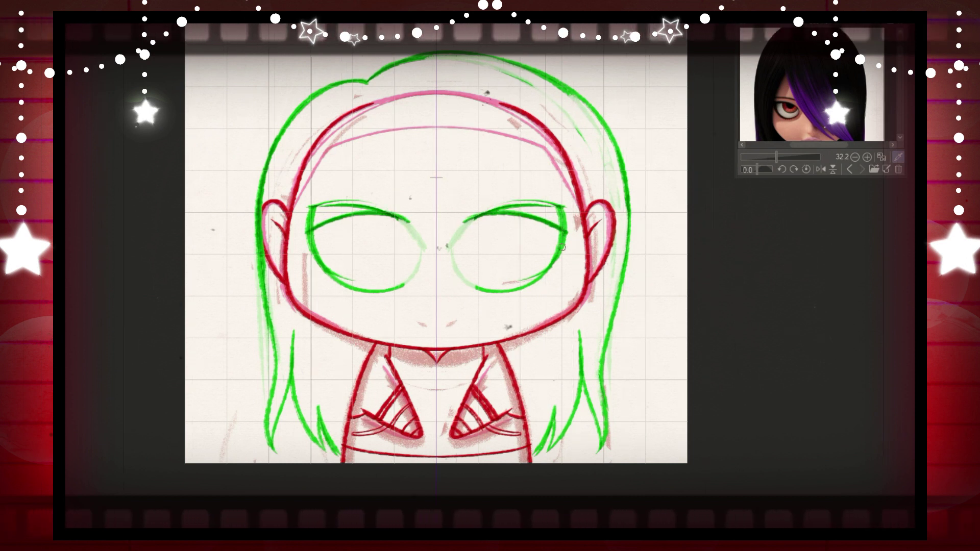
key("ctrl+z")
key("ctrl+z")
key("ctrl+z")
key("ctrl+z")
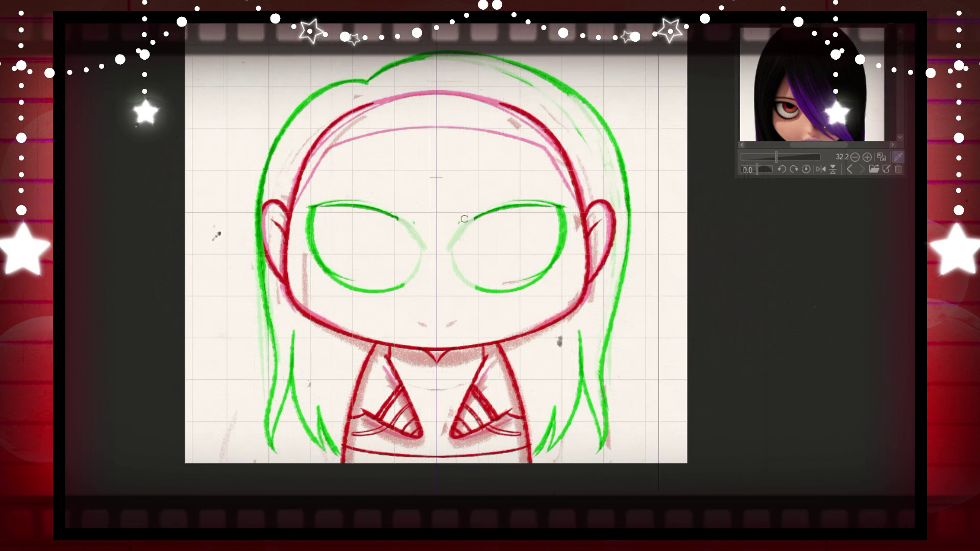
Step: Strengthen the upper lids and close the inner corners of the mirrored green eye outlines with rounded curves
left_click_drag(461, 221, 563, 208)
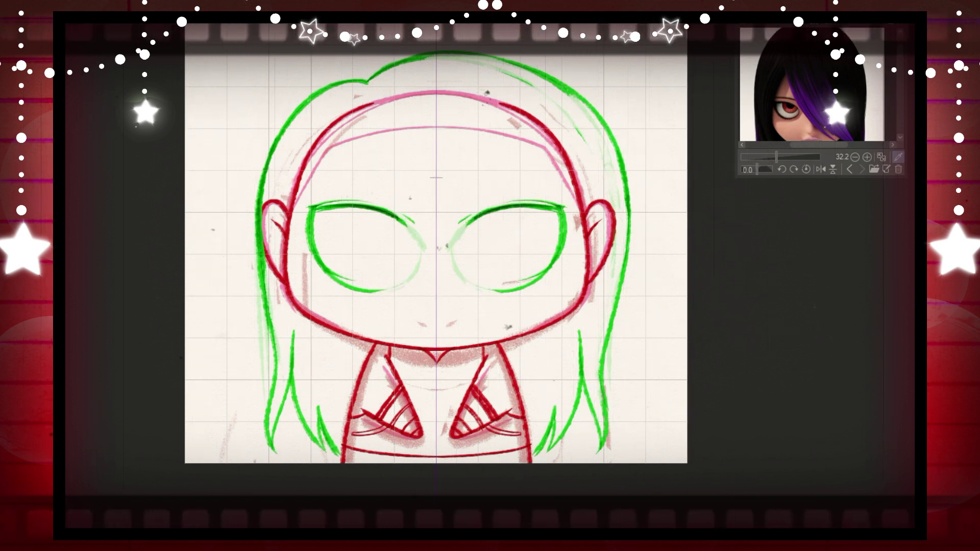
left_click_drag(475, 214, 456, 252)
left_click_drag(477, 287, 503, 291)
left_click_drag(457, 250, 502, 292)
Step: Draw a curved iris edge in each eye, thicken the lower outer rims, and add a small oval pupil
mouse_move(544, 203)
left_mouse_down()
mouse_move(572, 208)
mouse_move(559, 255)
mouse_move(531, 282)
left_mouse_up()
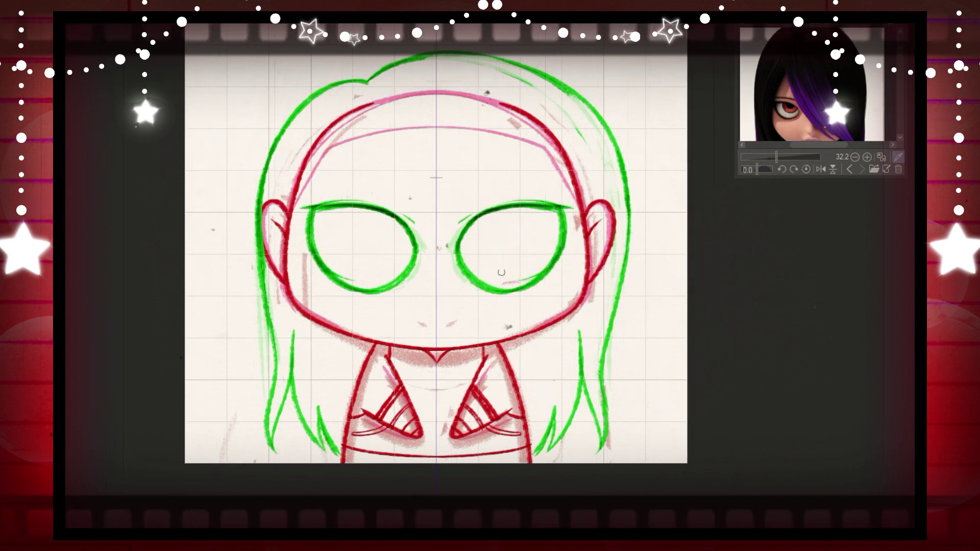
left_click_drag(514, 205, 522, 286)
left_click_drag(562, 236, 515, 292)
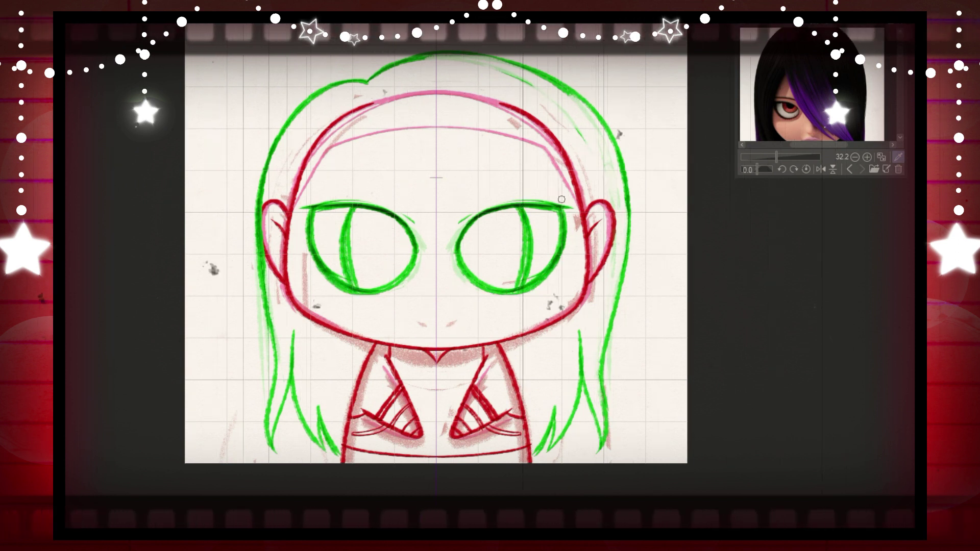
mouse_move(501, 238)
left_mouse_down()
mouse_move(484, 275)
mouse_move(498, 233)
left_mouse_up()
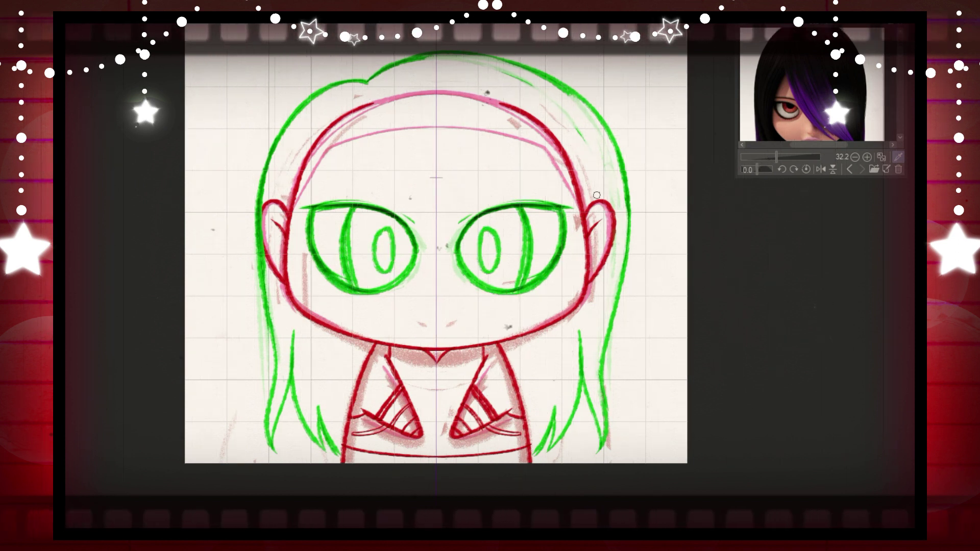
mouse_move(463, 219)
left_mouse_down()
mouse_move(517, 191)
mouse_move(473, 196)
mouse_move(476, 186)
mouse_move(560, 182)
left_mouse_up()
left_click_drag(462, 200, 531, 177)
left_click_drag(416, 311, 423, 310)
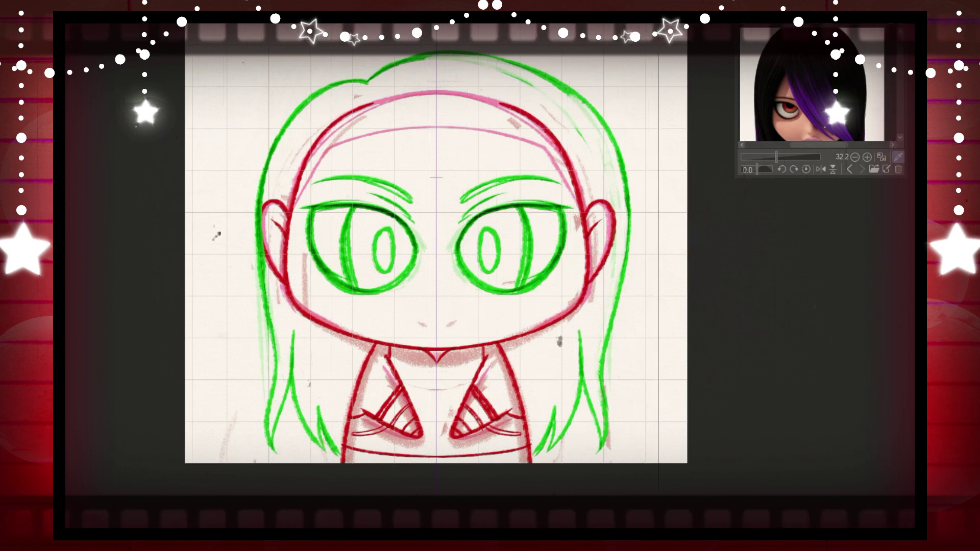
key("ctrl+z")
key("ctrl+z")
Step: Draw mirrored worried eyebrows in green, with their inner ends raised toward the centre line
left_click_drag(462, 177, 561, 189)
left_click_drag(463, 178, 564, 189)
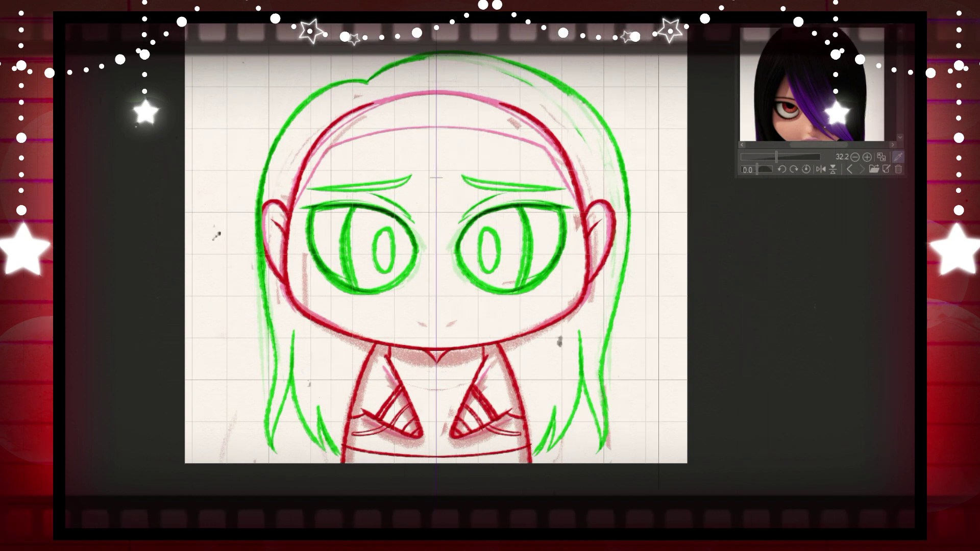
Step: Draw the diagonal bangs in black from the parting across the face to the right jaw, with pointed tips
mouse_move(368, 92)
left_mouse_down()
mouse_move(376, 132)
mouse_move(533, 305)
left_mouse_up()
key("ctrl+z")
left_click_drag(368, 93, 497, 307)
left_click_drag(900, 41, 898, 56)
mouse_move(483, 299)
left_mouse_down()
mouse_move(528, 317)
mouse_move(607, 321)
left_mouse_up()
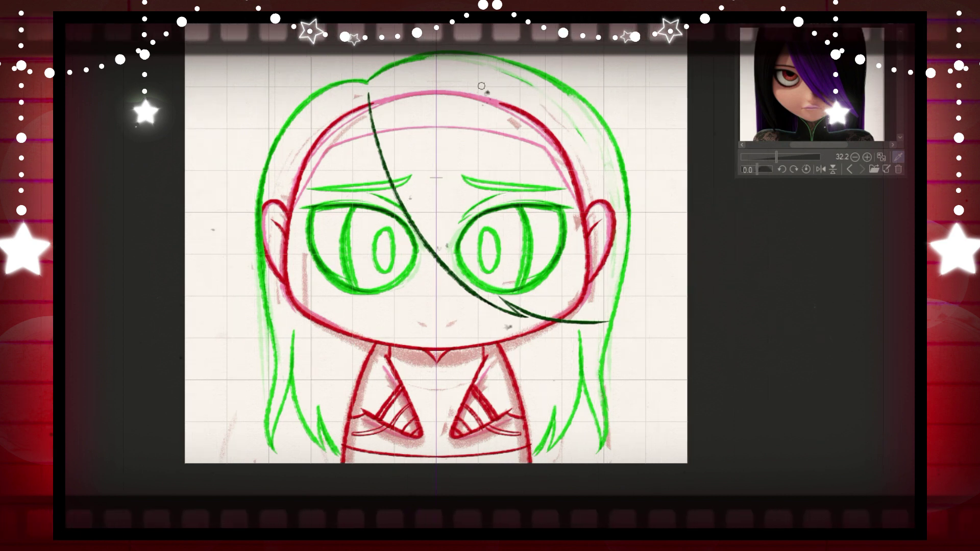
mouse_move(464, 77)
left_mouse_down()
mouse_move(505, 90)
mouse_move(595, 293)
mouse_move(634, 311)
left_mouse_up()
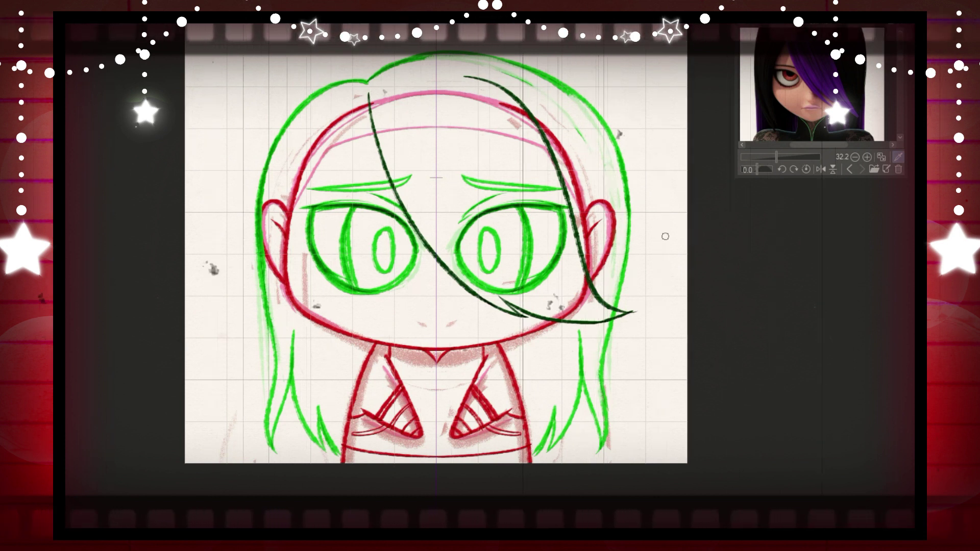
Step: Switch to the closer reference picture and examine the purple bangs down to the chin and collar
left_click(859, 170)
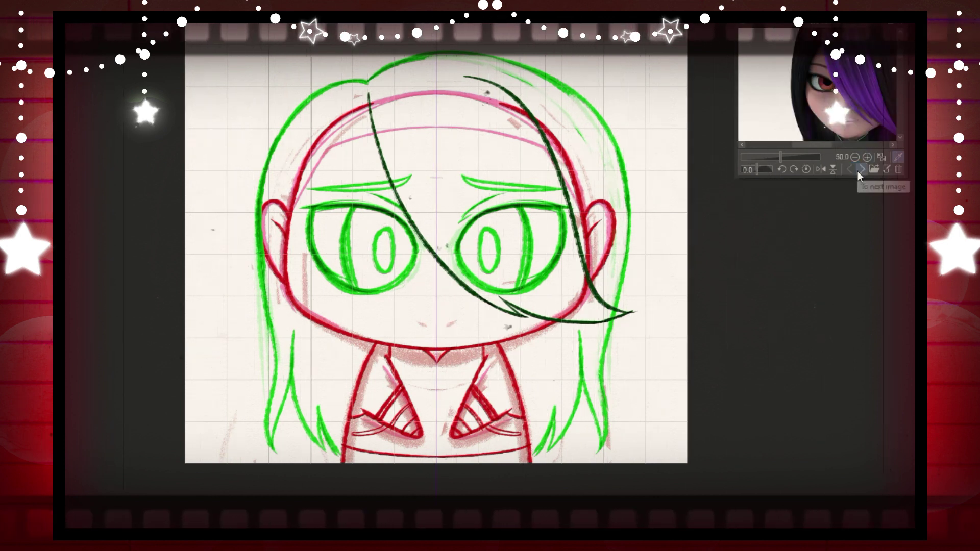
left_click_drag(823, 145, 837, 144)
mouse_move(898, 53)
left_mouse_down()
mouse_move(898, 67)
mouse_move(898, 56)
left_mouse_up()
scroll(898, 60, "down", 3)
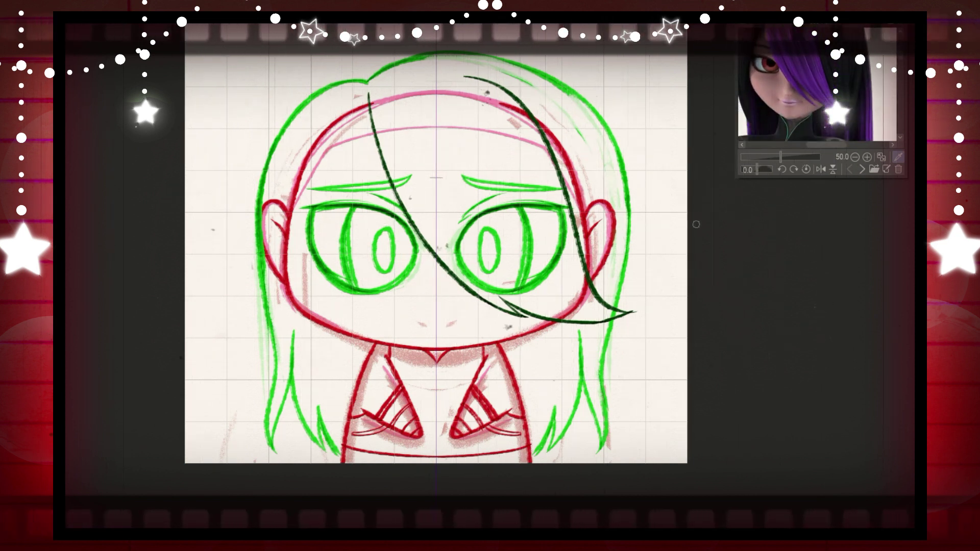
scroll(901, 64, "down", 3)
left_click_drag(900, 59, 901, 59)
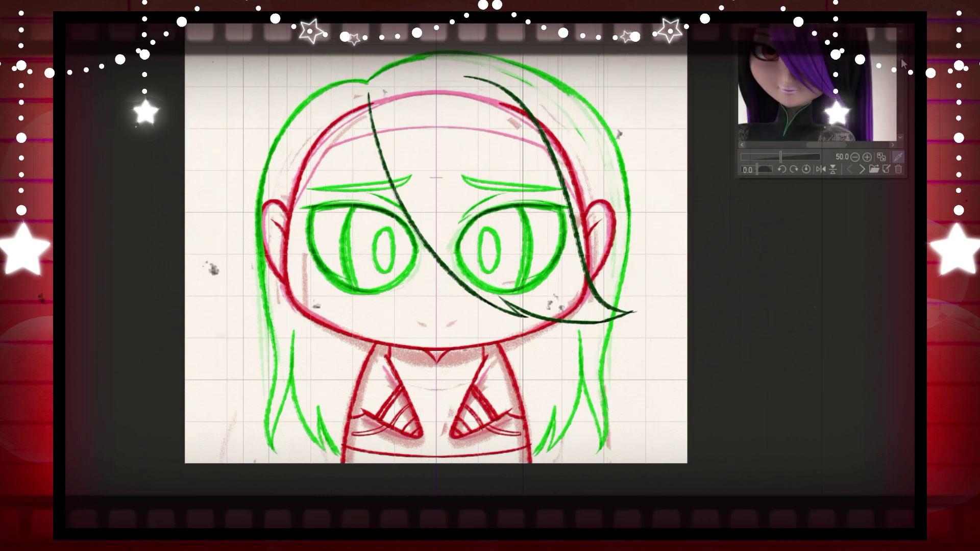
mouse_move(518, 79)
left_mouse_down()
mouse_move(536, 98)
mouse_move(601, 278)
left_mouse_up()
left_click_drag(600, 242, 595, 344)
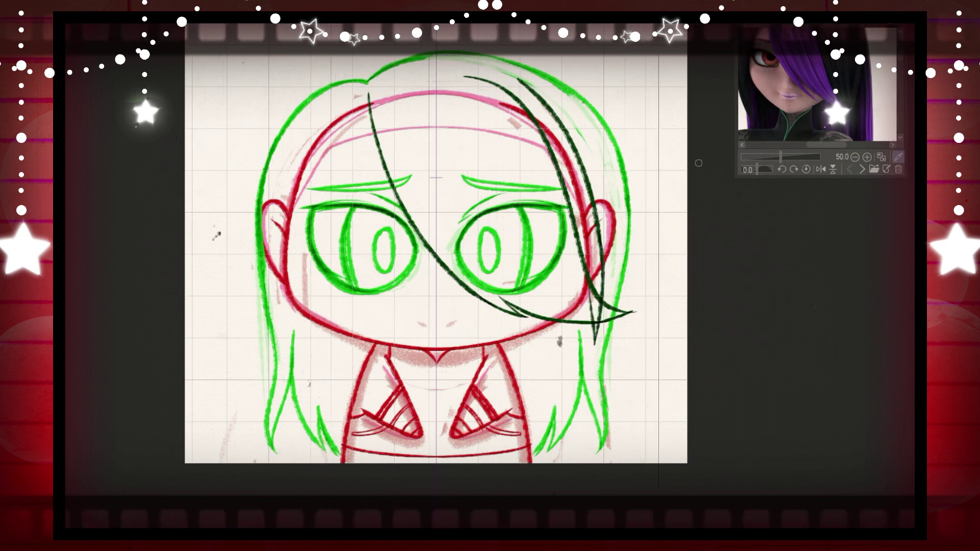
key("ctrl+z")
key("ctrl+z")
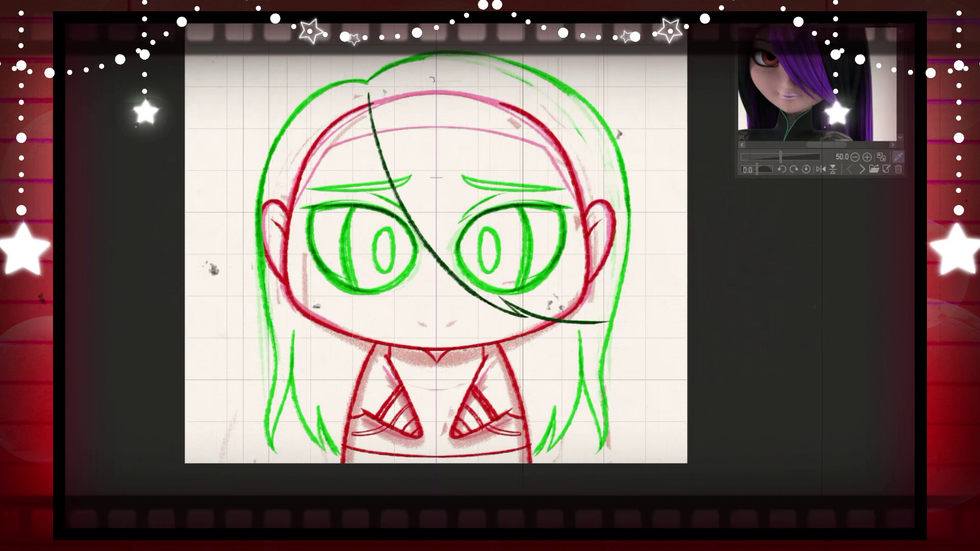
Step: Redraw the bangs' outer edge across the right eye and add a long lock over the right ear with a pointed tip
mouse_move(390, 80)
left_mouse_down()
mouse_move(557, 275)
mouse_move(616, 301)
left_mouse_up()
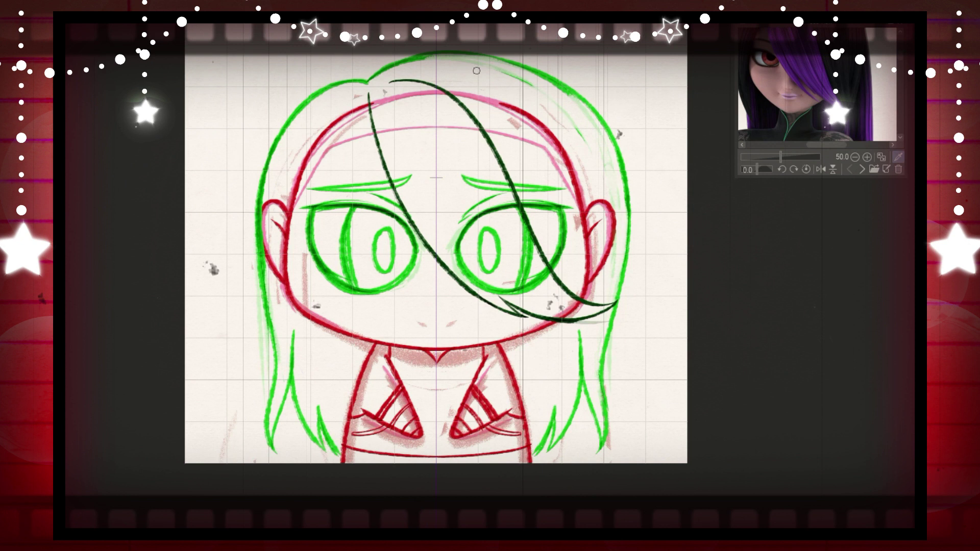
mouse_move(443, 75)
left_mouse_down()
mouse_move(502, 80)
mouse_move(609, 265)
mouse_move(595, 309)
mouse_move(572, 327)
left_mouse_up()
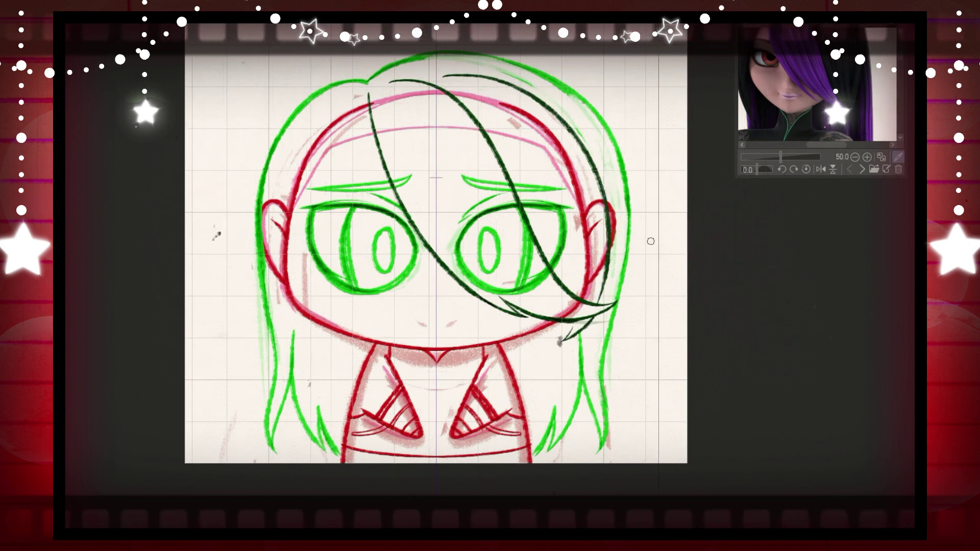
key("ctrl+z")
mouse_move(609, 240)
left_mouse_down()
mouse_move(588, 313)
mouse_move(550, 340)
mouse_move(563, 323)
left_mouse_up()
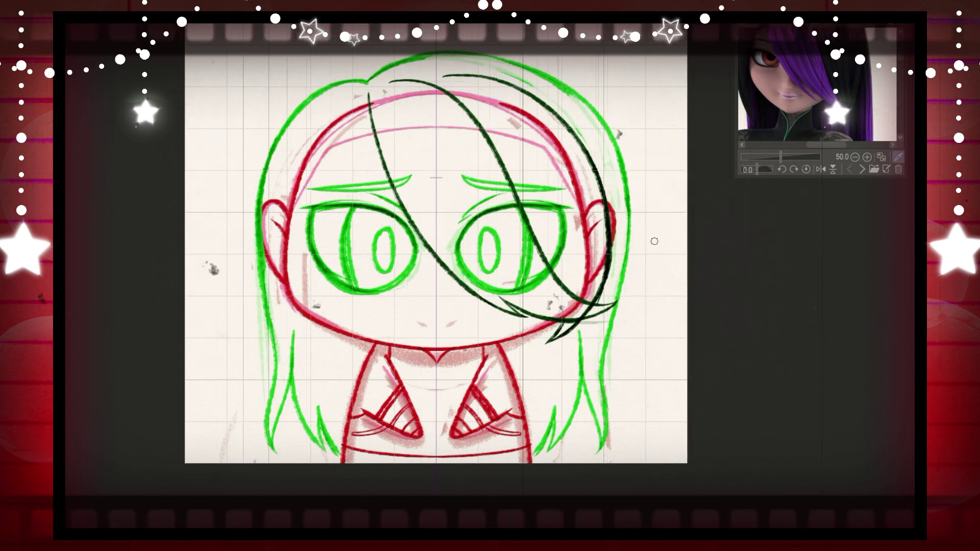
Step: Mark the mouth with two short mirrored strokes and draw a curved lock framing the left eye down to the jaw
left_click_drag(414, 313, 464, 311)
left_click(862, 169)
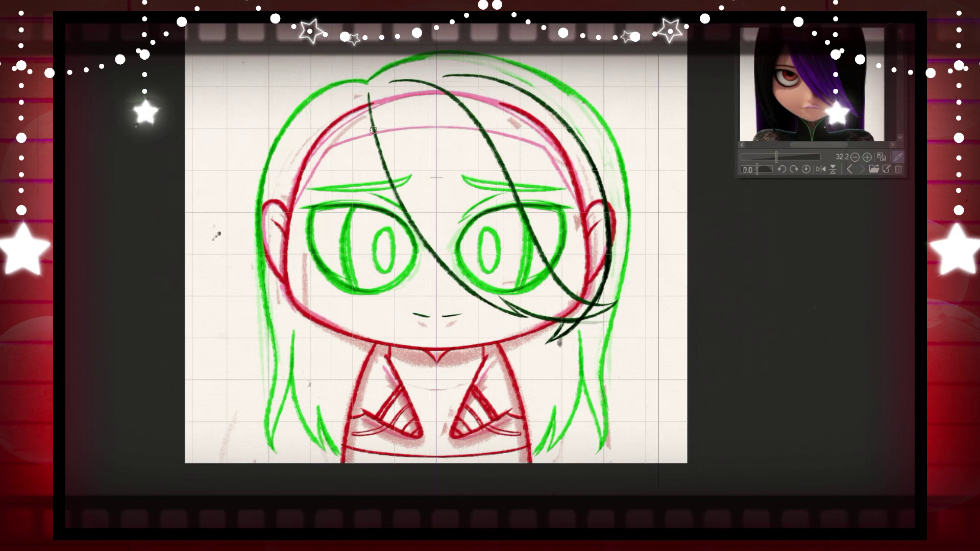
mouse_move(376, 127)
left_mouse_down()
mouse_move(315, 205)
mouse_move(310, 339)
mouse_move(321, 365)
left_mouse_up()
key("ctrl+z")
left_click_drag(376, 128, 324, 202)
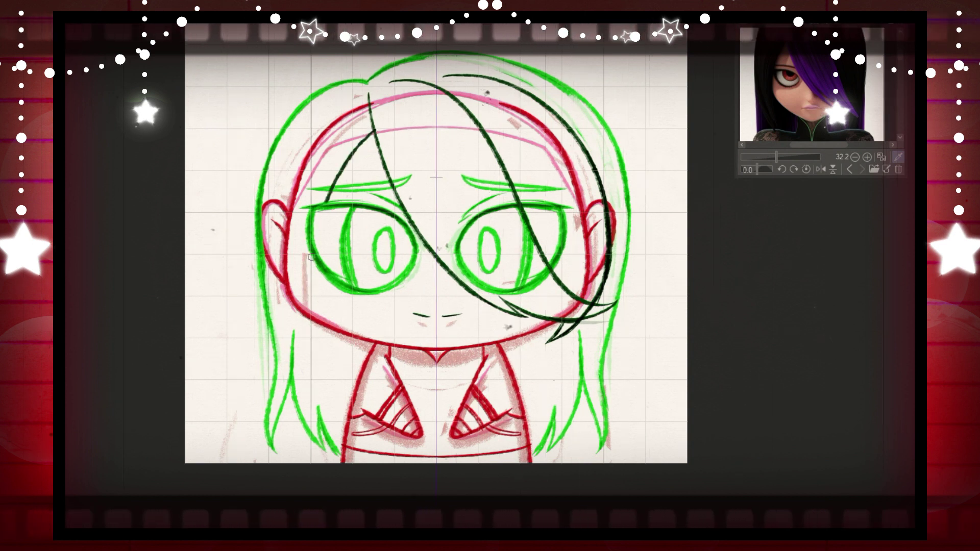
mouse_move(327, 343)
left_mouse_down()
mouse_move(266, 219)
mouse_move(303, 119)
mouse_move(365, 95)
mouse_move(333, 99)
mouse_move(282, 148)
mouse_move(275, 285)
mouse_move(312, 341)
mouse_move(337, 350)
left_mouse_up()
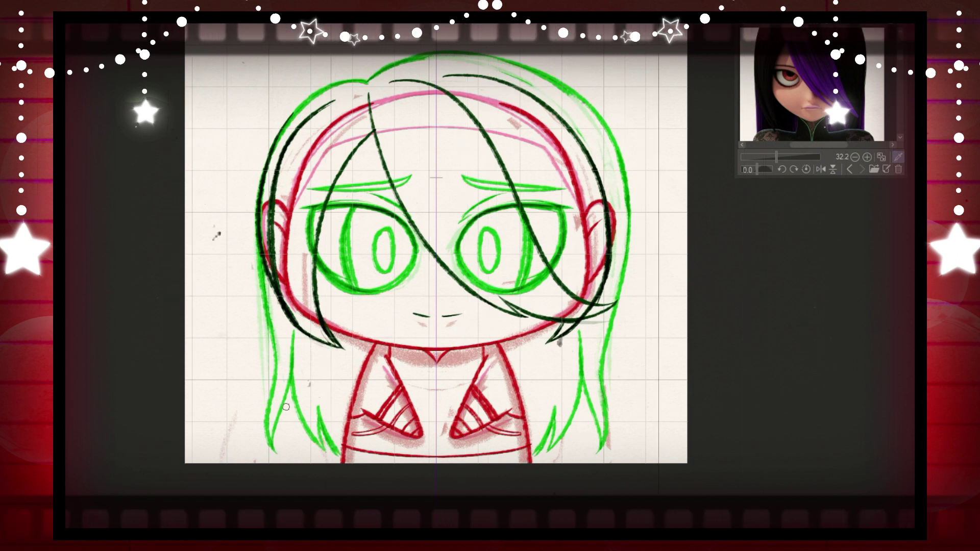
key("ctrl+z")
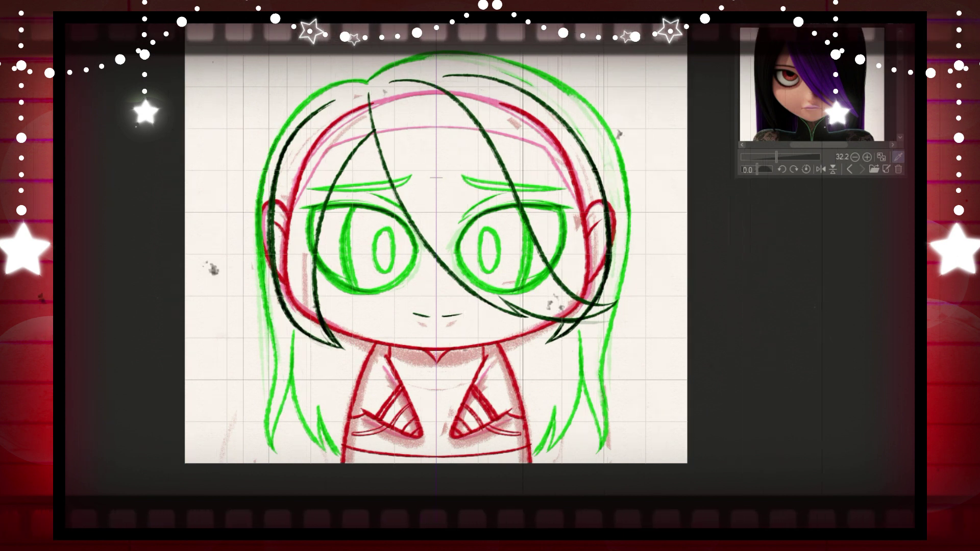
Step: Draw a thin strand below the left jaw and reinforce the outer edge and tip of the right side lock
left_click_drag(286, 342, 301, 434)
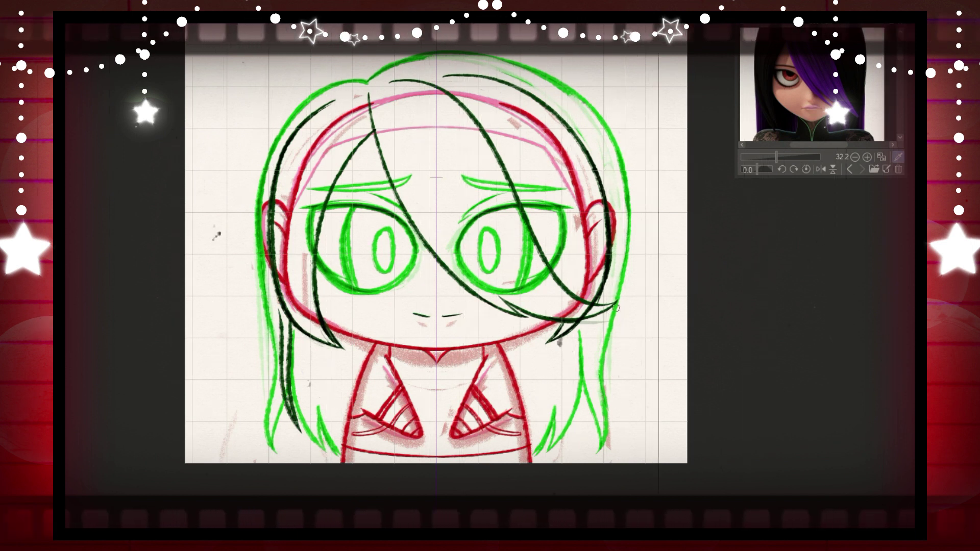
mouse_move(546, 102)
left_mouse_down()
mouse_move(597, 165)
mouse_move(618, 233)
mouse_move(591, 309)
left_mouse_up()
mouse_move(615, 276)
left_mouse_down()
mouse_move(610, 225)
mouse_move(544, 100)
mouse_move(490, 76)
mouse_move(569, 130)
mouse_move(599, 197)
mouse_move(611, 250)
mouse_move(605, 281)
mouse_move(580, 317)
left_mouse_up()
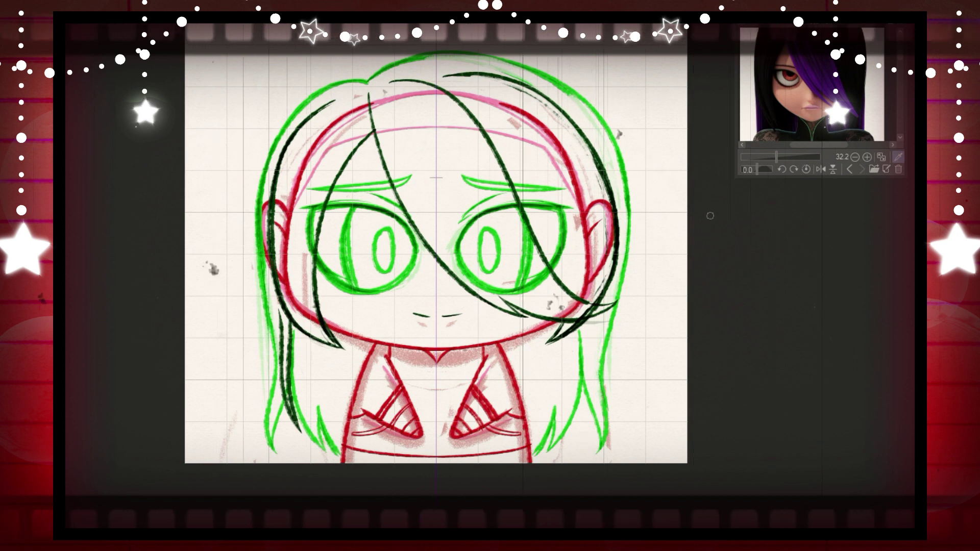
Step: Erase the thin strand below the left jaw and redraw it as a wavy lock with a pointed end
left_click_drag(289, 332, 299, 433)
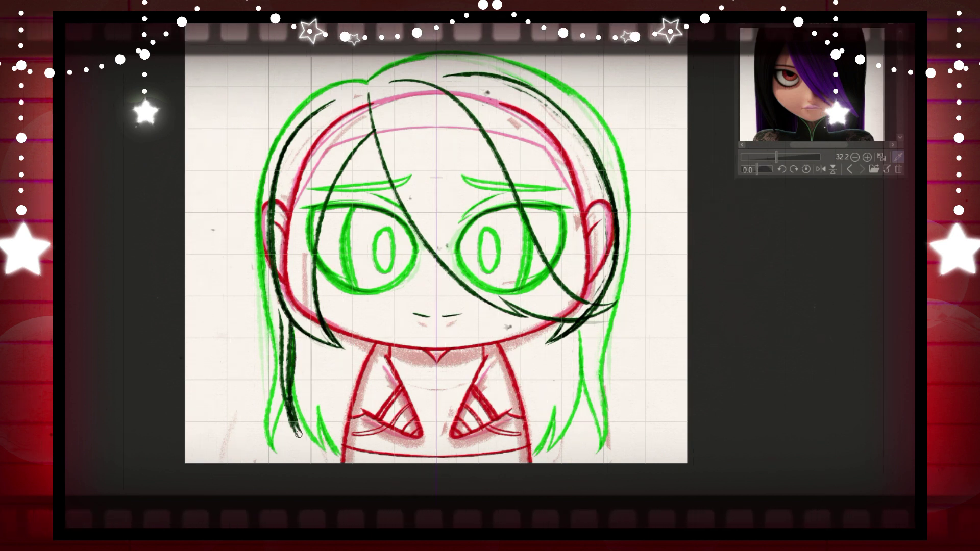
key("ctrl+z")
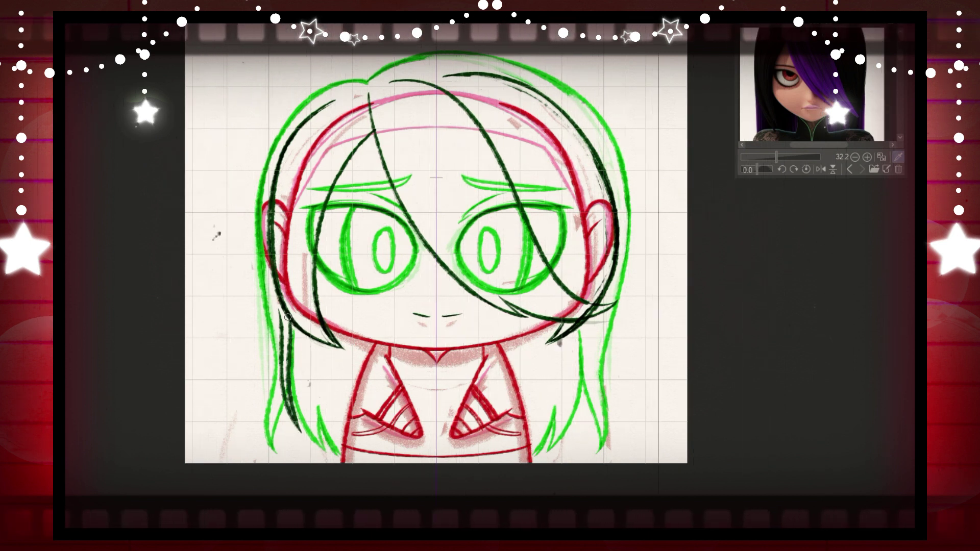
mouse_move(290, 324)
left_mouse_down()
mouse_move(299, 437)
mouse_move(286, 408)
left_mouse_up()
key("e")
mouse_move(285, 337)
left_mouse_down()
mouse_move(296, 441)
mouse_move(286, 360)
left_mouse_up()
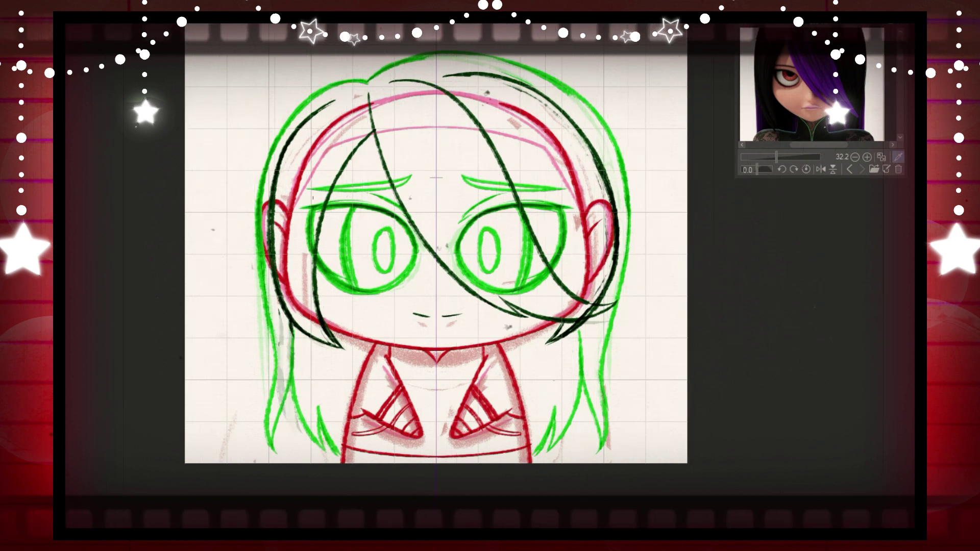
mouse_move(260, 215)
left_mouse_down()
mouse_move(290, 371)
mouse_move(280, 418)
mouse_move(288, 438)
left_mouse_up()
left_click_drag(291, 327, 289, 420)
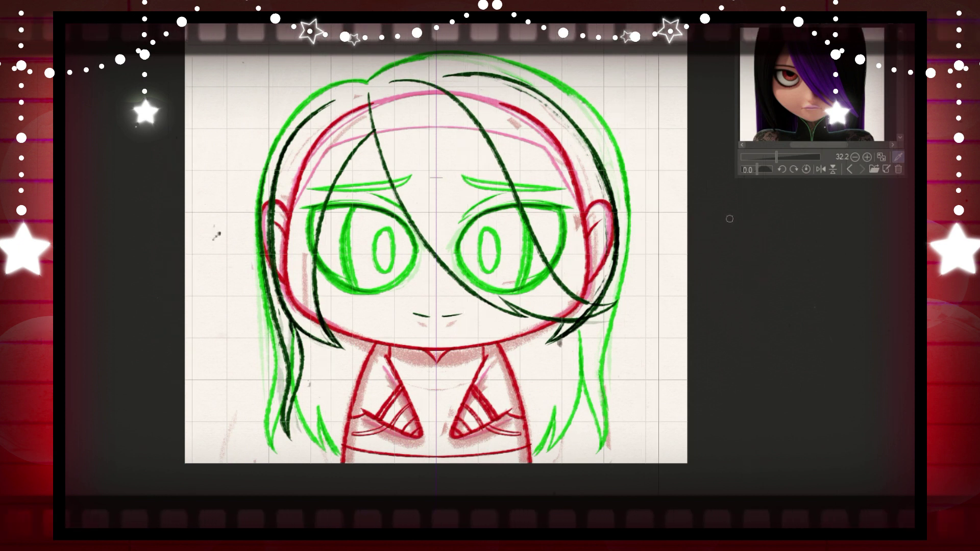
Step: Enlarge the faded sketch with a transform, centre it on the vertical symmetry line, and apply the change
left_click_drag(509, 208, 491, 250)
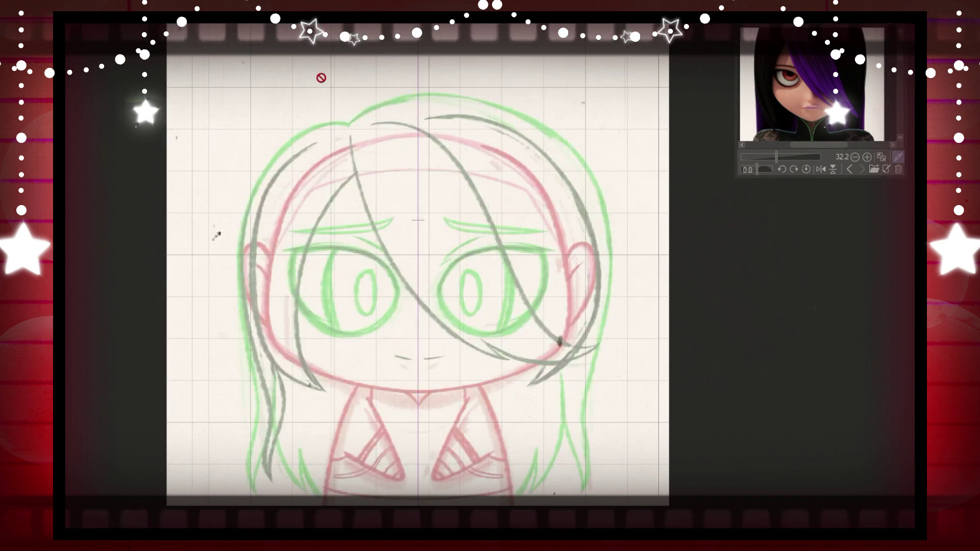
left_click_drag(654, 40, 683, 20)
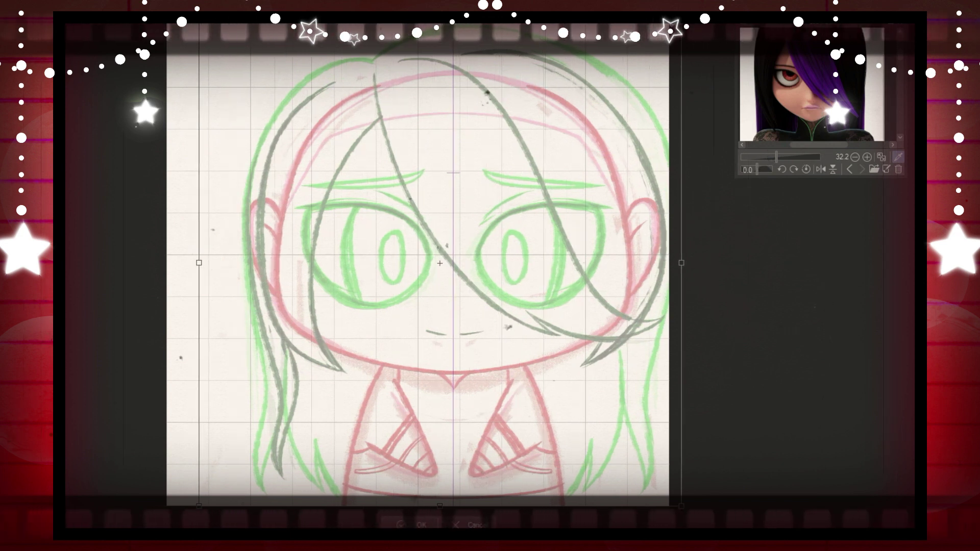
key("Left")
key("Left")
key("Left")
key("Left")
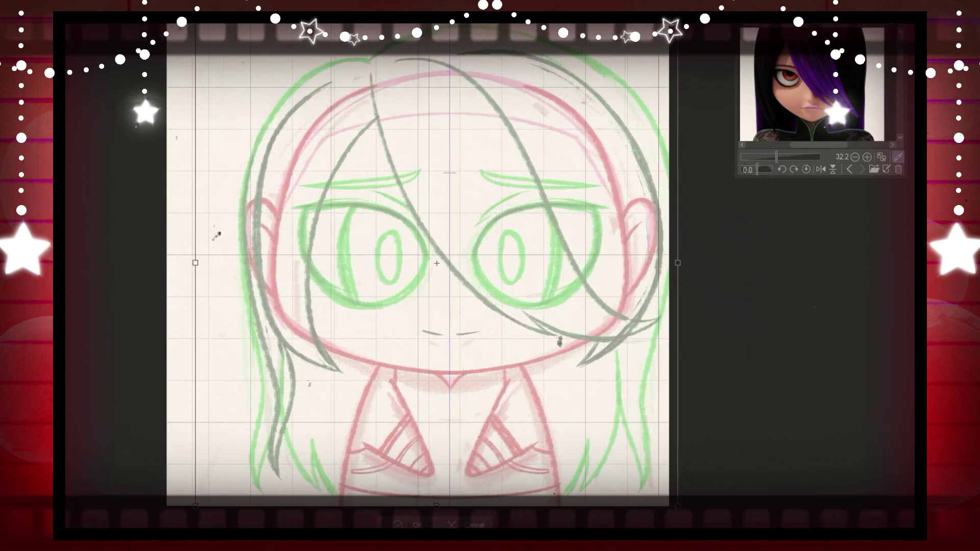
key("Left")
key("Left")
mouse_move(277, 321)
left_mouse_down()
mouse_move(268, 320)
mouse_move(278, 321)
left_mouse_up()
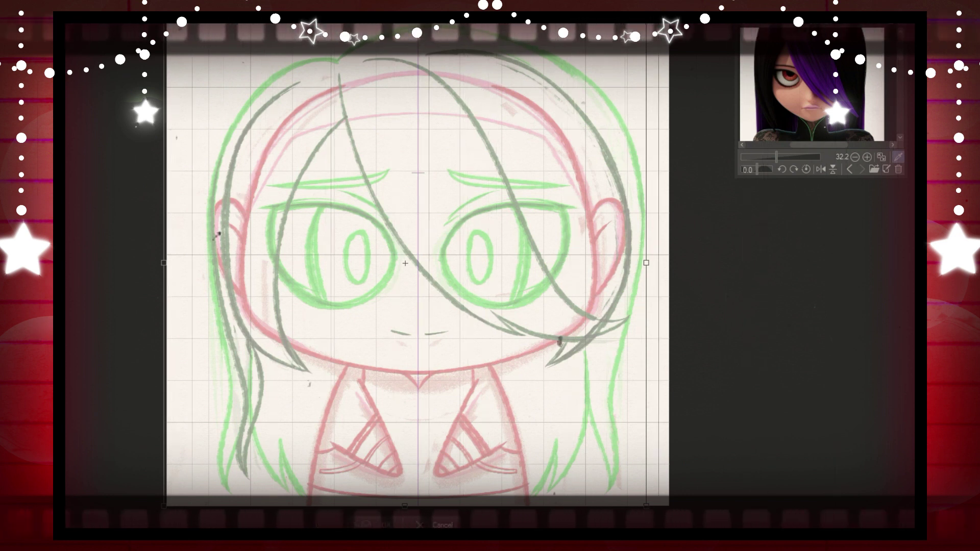
left_click(373, 525)
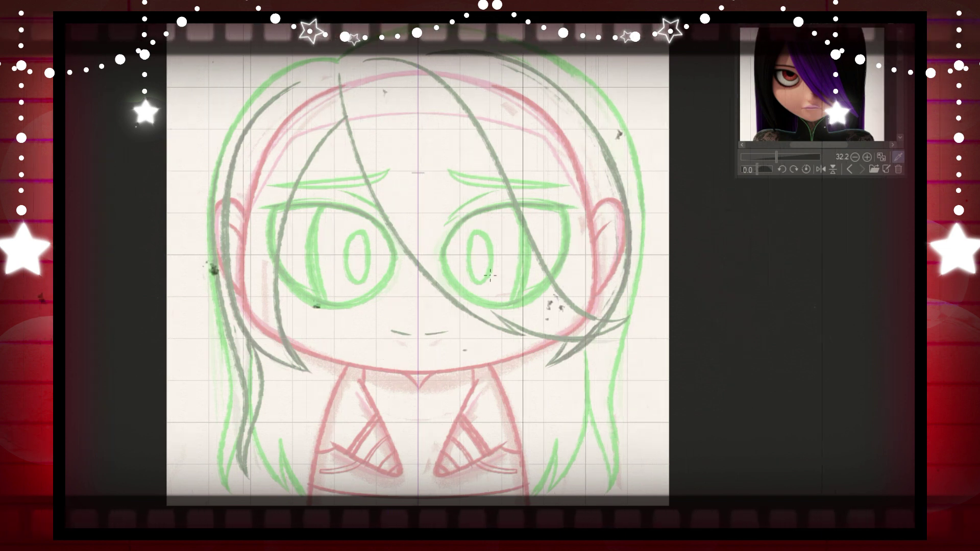
left_click_drag(282, 211, 269, 242)
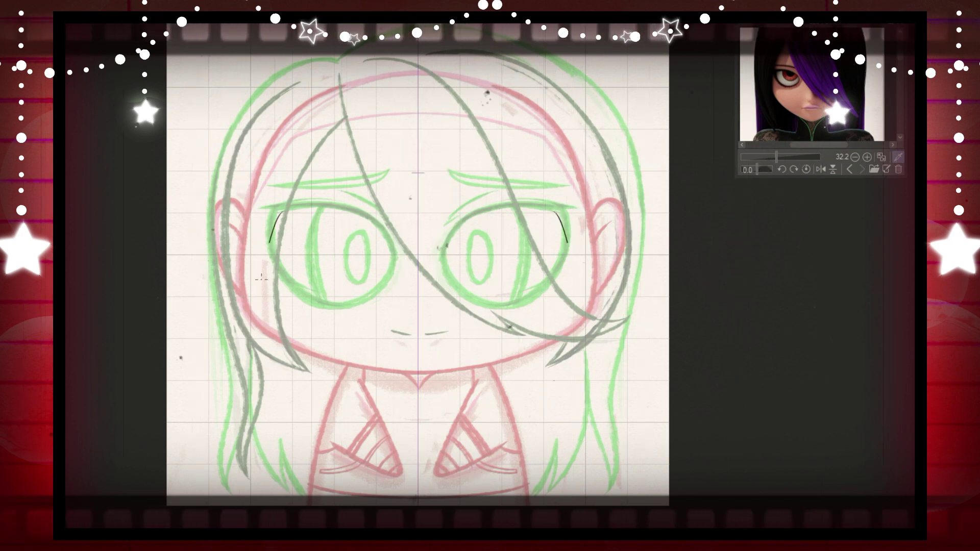
key("ctrl+z")
left_click_drag(320, 145, 290, 205)
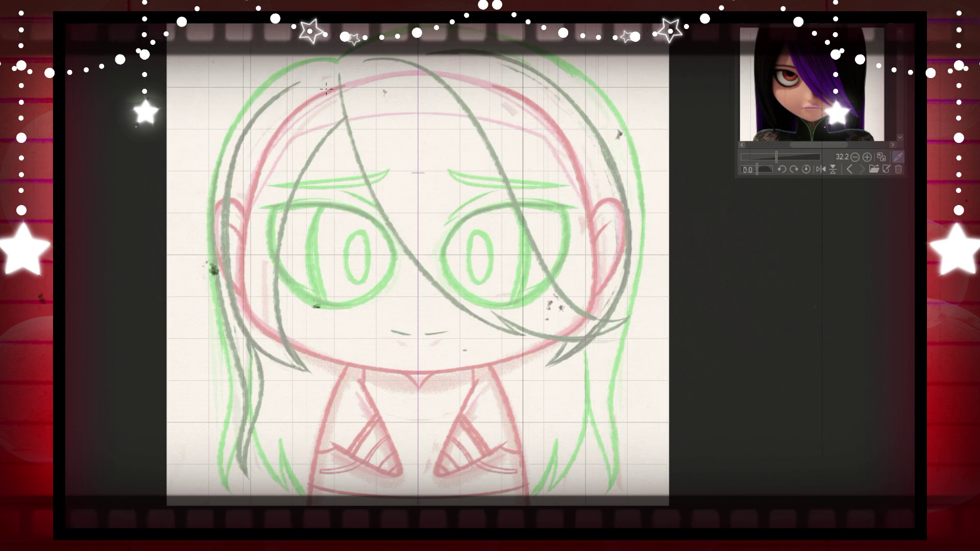
mouse_move(323, 93)
left_mouse_down()
mouse_move(274, 139)
mouse_move(245, 301)
left_mouse_up()
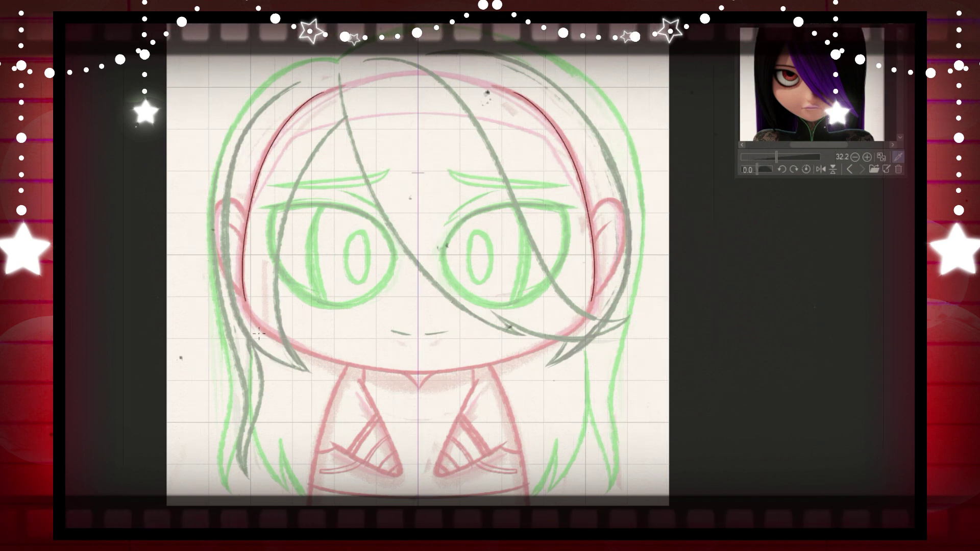
key("ctrl+z")
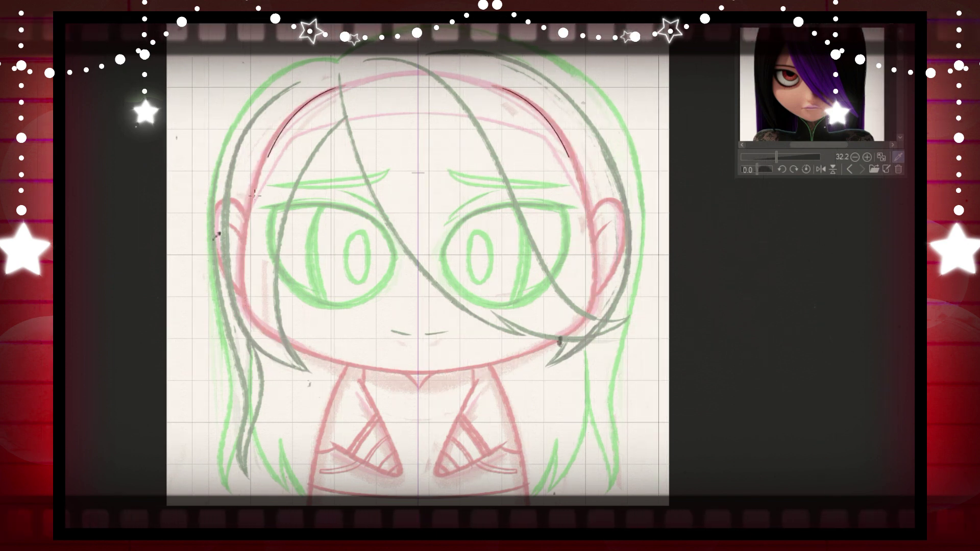
key("ctrl+z")
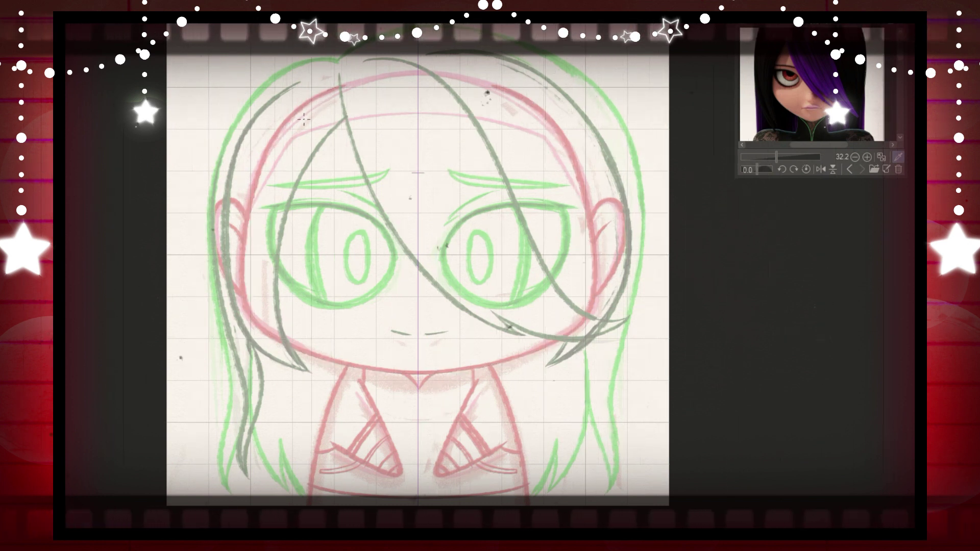
Step: Ink the mirrored face outline from the temples down the cheeks to meet at the chin, then tidy the join
mouse_move(327, 91)
left_mouse_down()
mouse_move(297, 110)
mouse_move(252, 191)
left_mouse_up()
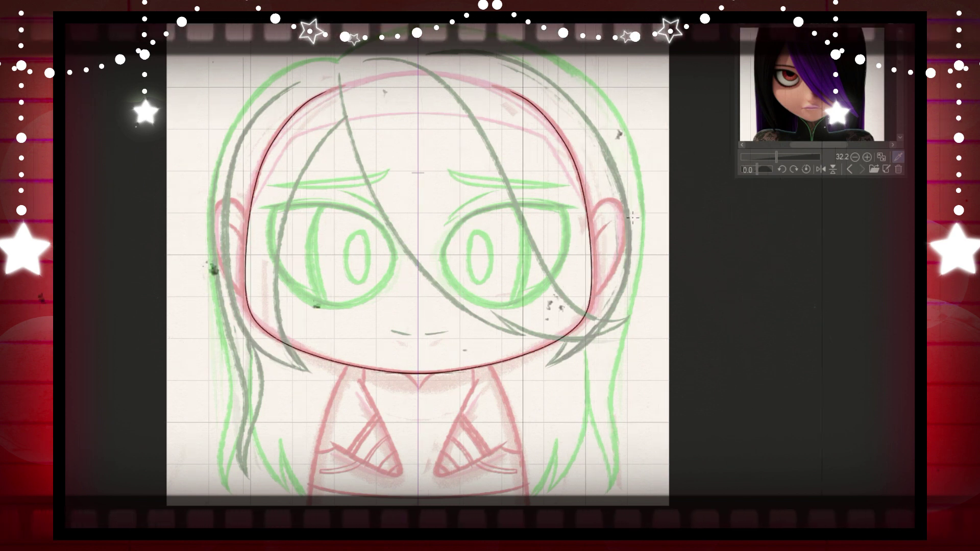
key("ctrl+plus")
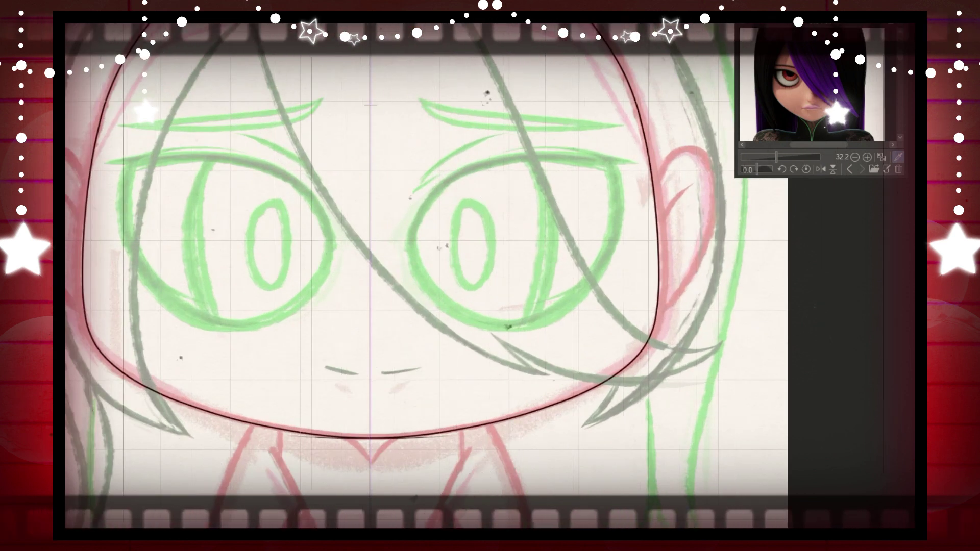
left_click_drag(355, 288, 415, 166)
scroll(483, 92, "down", 4)
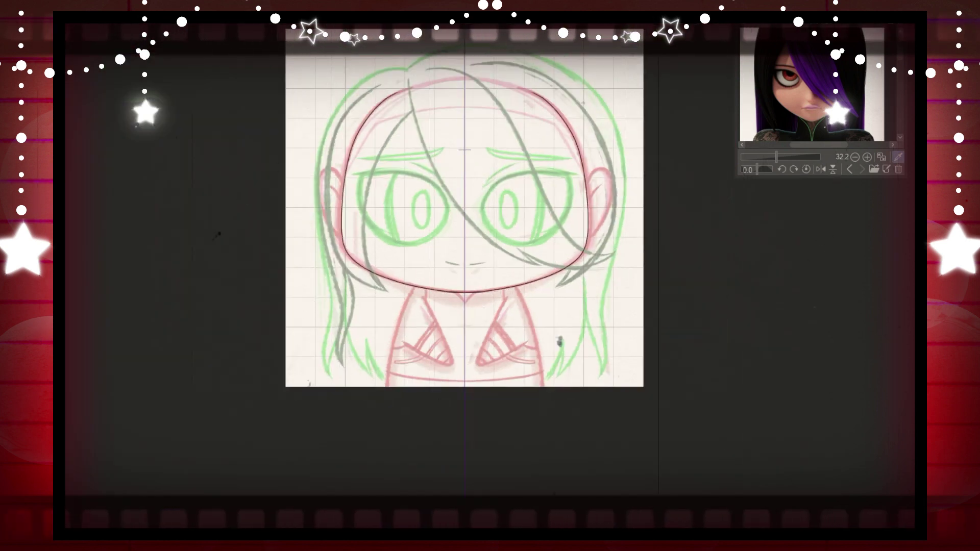
scroll(490, 275, "up", 5)
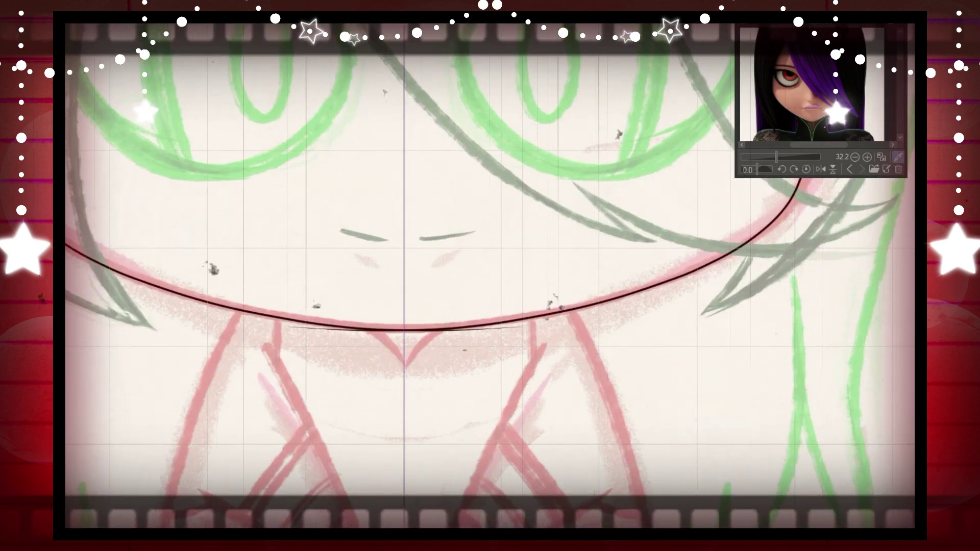
scroll(490, 276, "down", 4)
scroll(490, 276, "up", 4)
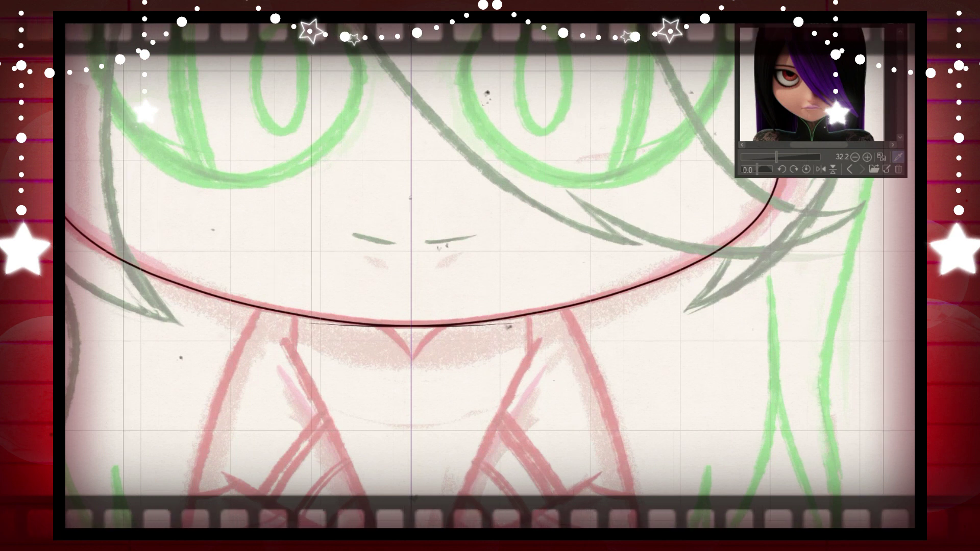
left_click(500, 326)
Step: Ink the mirrored outer sides of the body from the chin line down to the canvas edge
mouse_move(499, 325)
left_mouse_down()
mouse_move(500, 150)
mouse_move(546, 152)
left_mouse_up()
left_click_drag(603, 127, 629, 168)
mouse_move(287, 168)
left_mouse_down()
mouse_move(237, 316)
mouse_move(221, 436)
left_mouse_up()
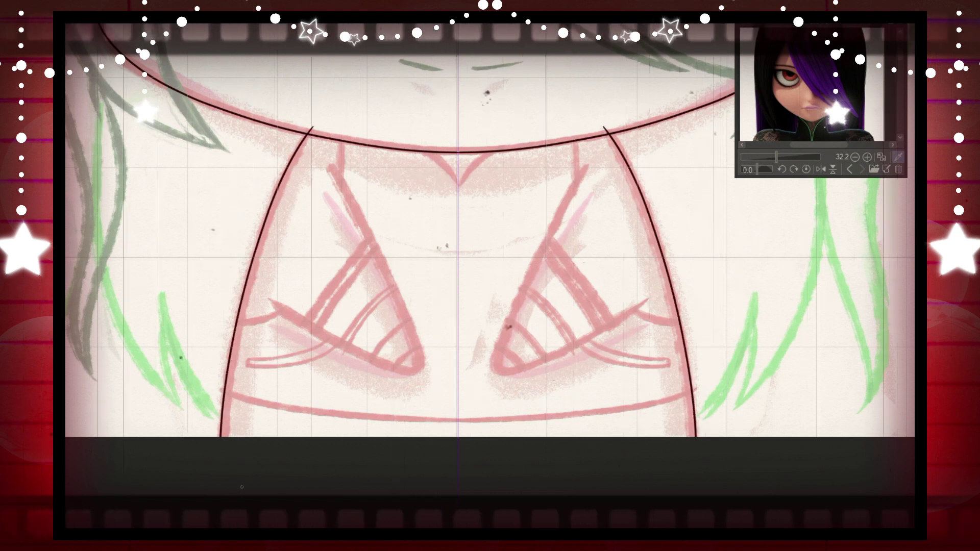
Step: Ink the mirrored inner arm outlines as tapered shapes ending in rounded tips at the hands
mouse_move(590, 159)
left_mouse_down()
mouse_move(509, 319)
mouse_move(607, 324)
left_mouse_up()
key("ctrl+z")
mouse_move(508, 298)
left_mouse_down()
mouse_move(514, 369)
mouse_move(661, 291)
left_mouse_up()
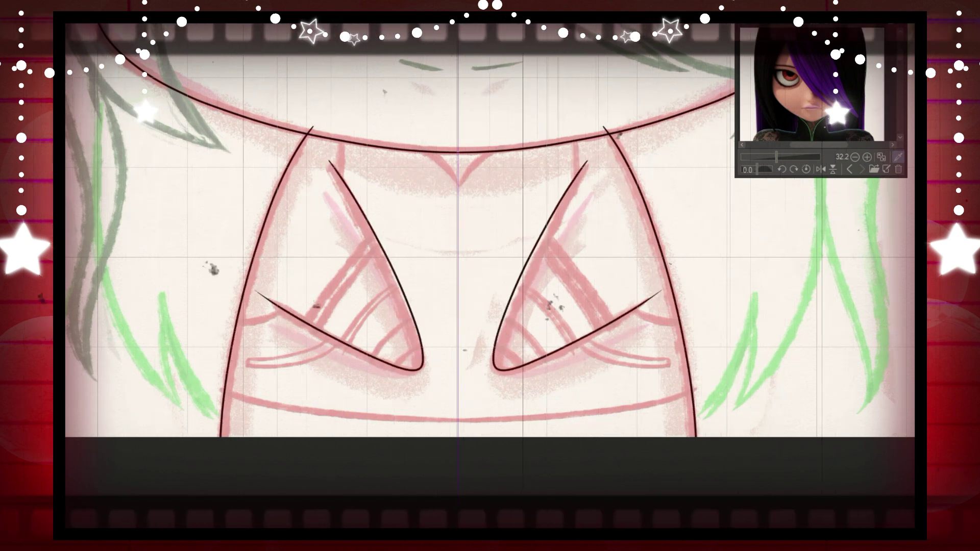
key("ctrl+z")
mouse_move(587, 157)
left_mouse_down()
mouse_move(528, 262)
mouse_move(503, 376)
mouse_move(655, 296)
left_mouse_up()
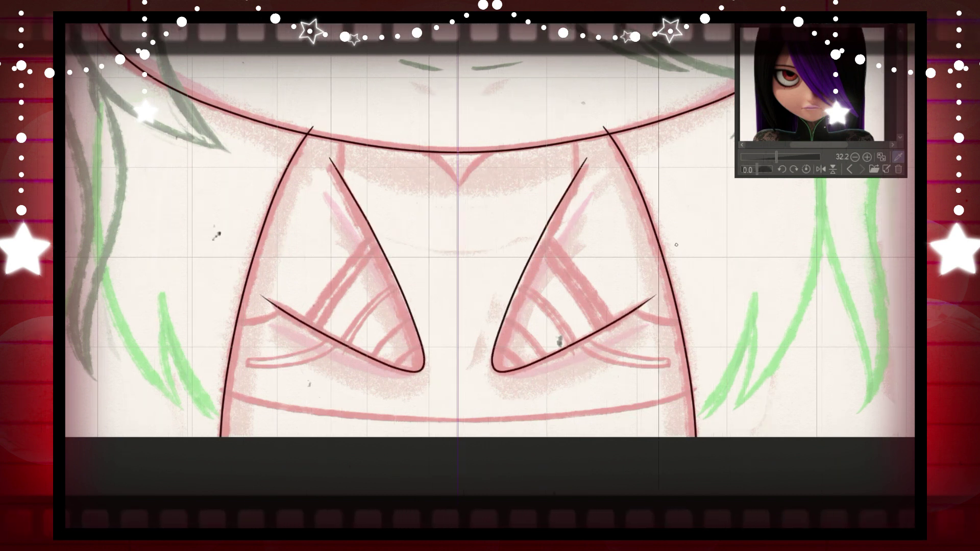
Step: Ink mirrored curves from the neck across the arms to the outer body edges, and crossing strokes for the V-shaped neckline
mouse_move(591, 229)
left_mouse_down()
mouse_move(623, 292)
mouse_move(702, 317)
left_mouse_up()
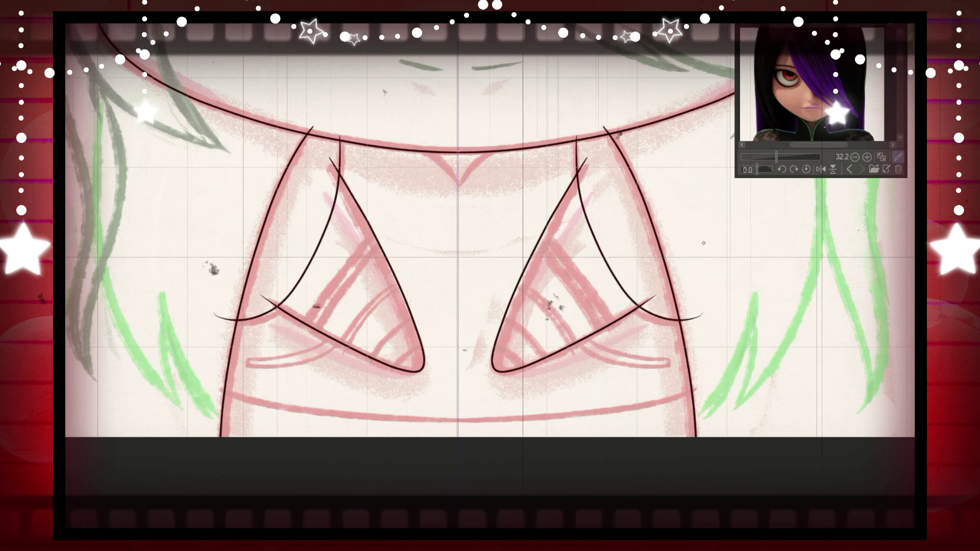
key("ctrl+z")
mouse_move(579, 139)
left_mouse_down()
mouse_move(590, 234)
mouse_move(651, 311)
mouse_move(699, 313)
left_mouse_up()
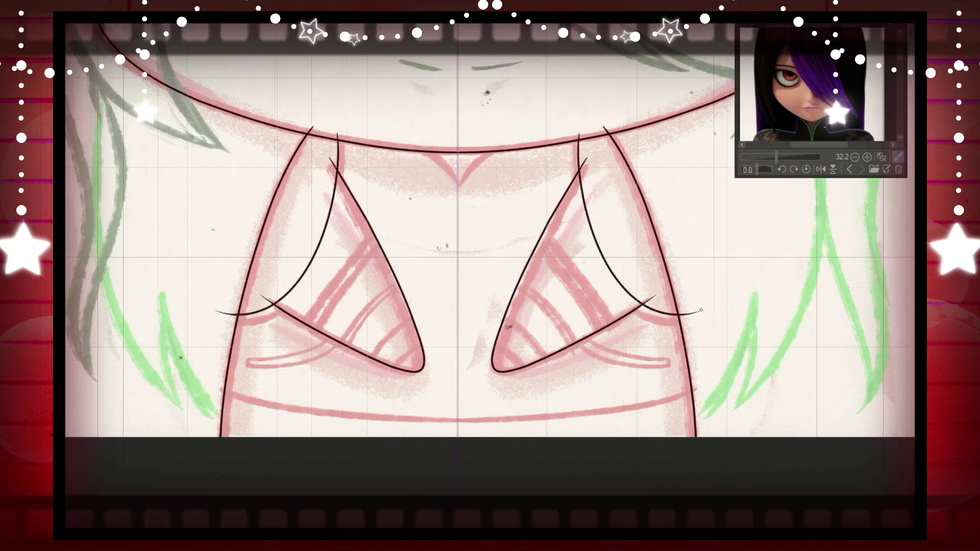
key("ctrl+z")
key("ctrl+y")
left_click_drag(493, 148, 448, 199)
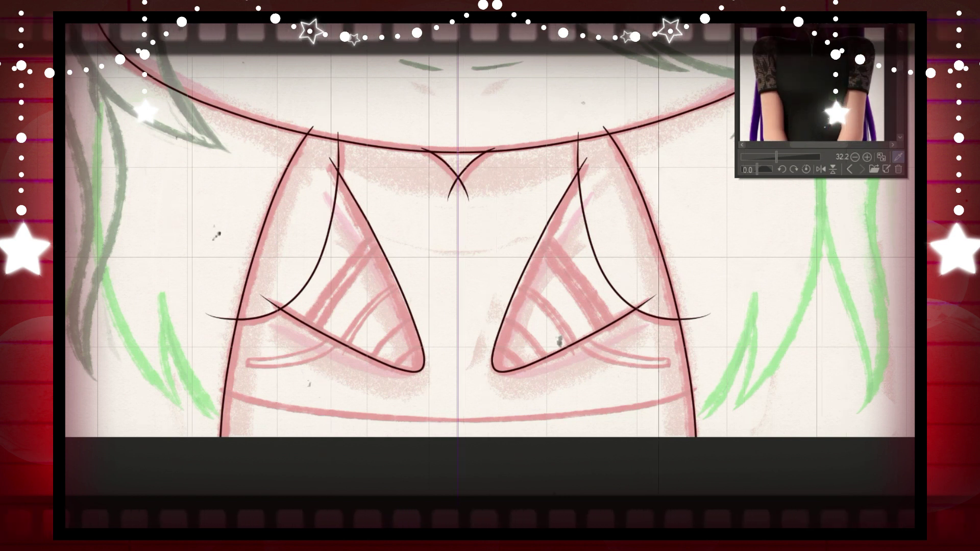
Step: Ink the mirrored narrow curved bands with squared ends that extend outward below the forearms
mouse_move(615, 354)
left_mouse_down()
mouse_move(669, 360)
mouse_move(670, 370)
mouse_move(613, 366)
mouse_move(576, 331)
left_mouse_up()
key("ctrl+z")
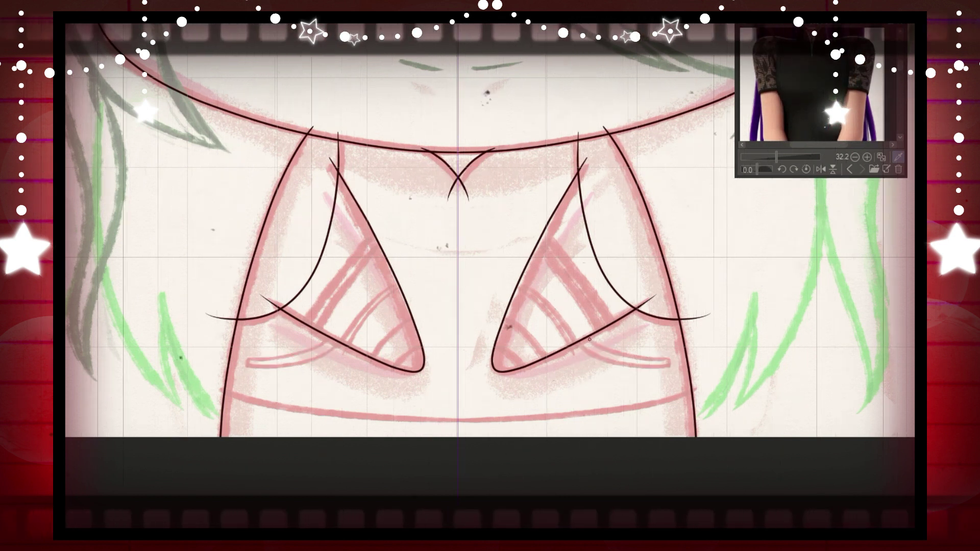
left_click_drag(333, 332, 244, 356)
key("ctrl+z")
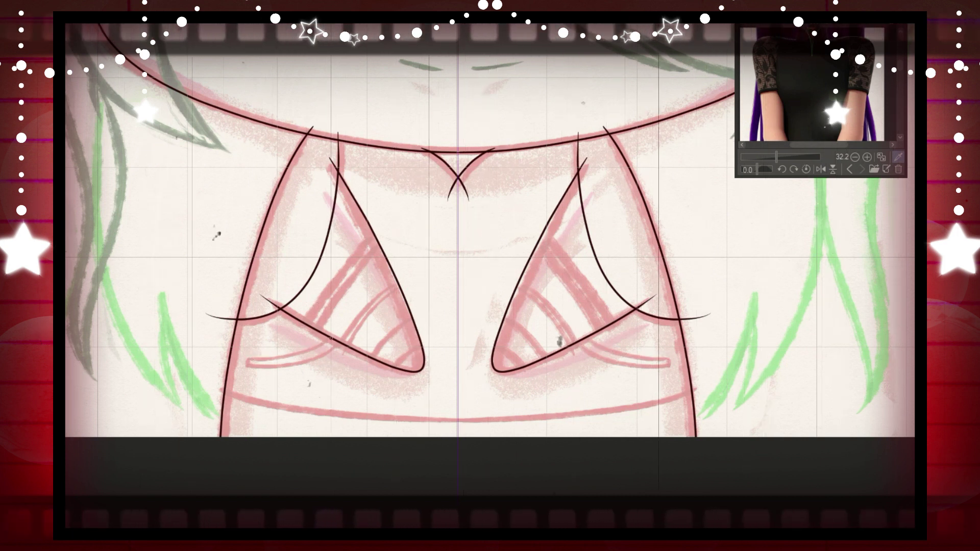
left_click_drag(334, 335, 246, 366)
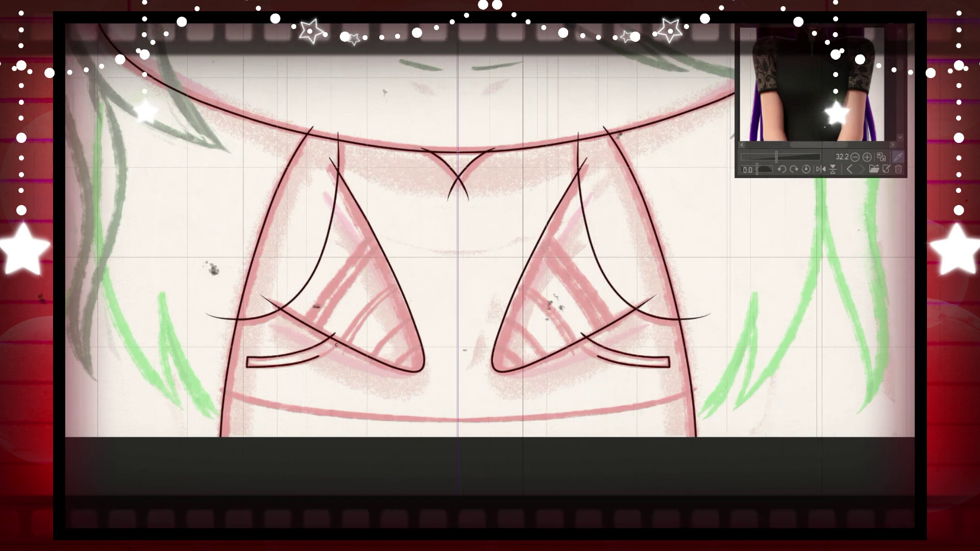
key("ctrl+z")
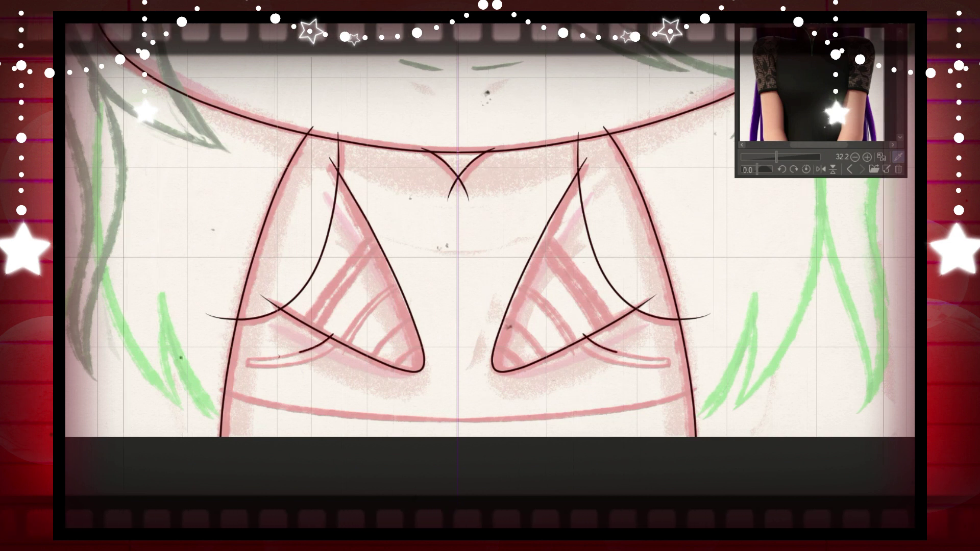
left_click_drag(247, 357, 342, 337)
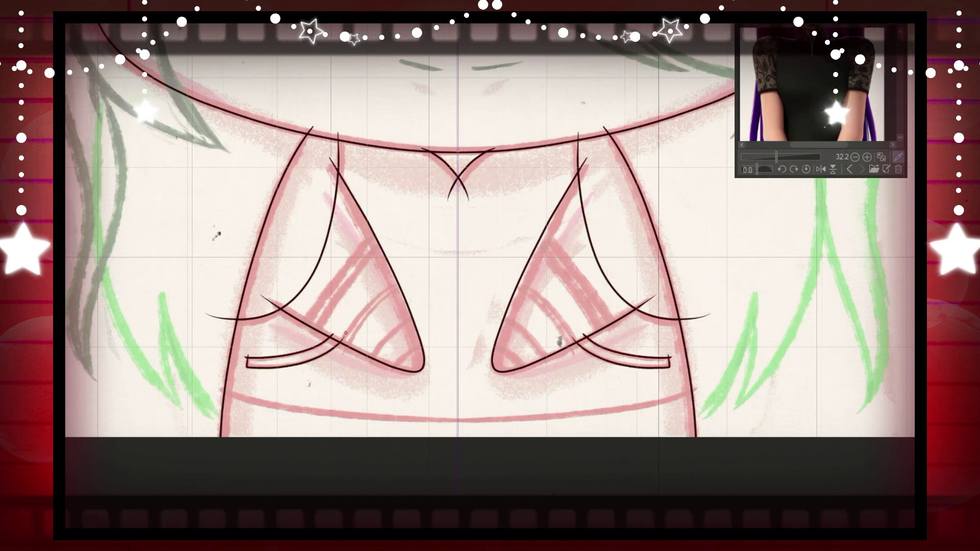
Step: Erase the overshooting line ends at the shoulders, neckline and bands, and the curve sections crossing the arms
left_click_drag(339, 135, 310, 129)
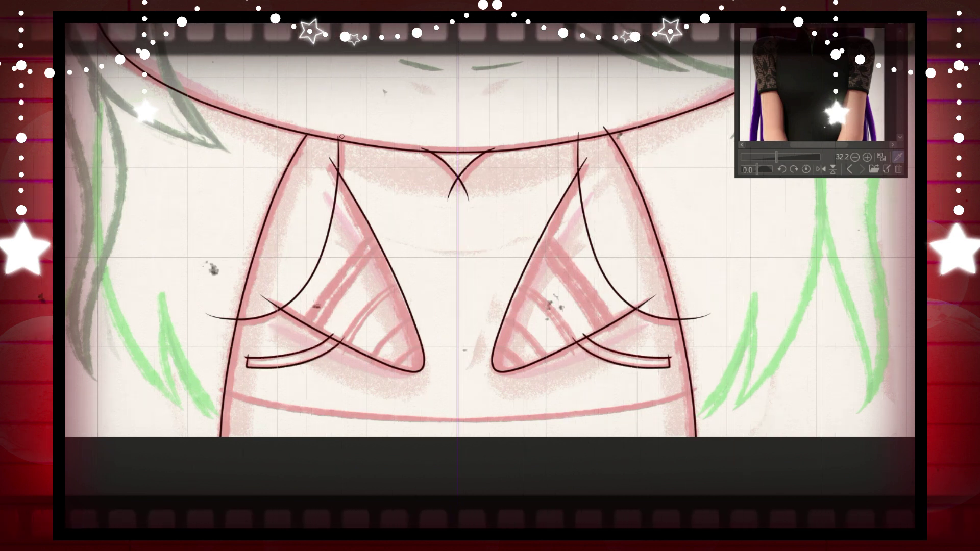
left_click(220, 318)
left_click(323, 256)
left_click_drag(471, 194, 445, 195)
left_click_drag(423, 148, 494, 148)
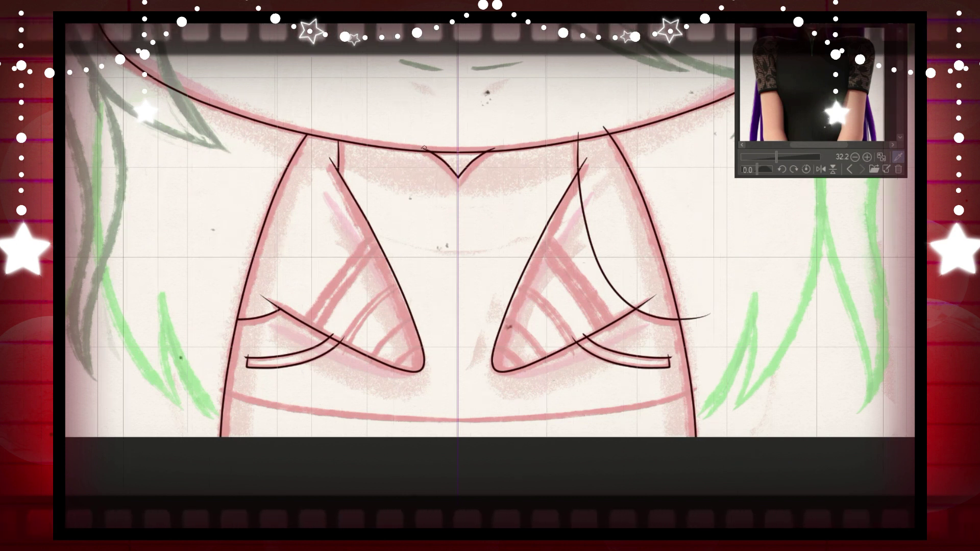
mouse_move(574, 135)
left_mouse_down()
mouse_move(619, 122)
mouse_move(577, 134)
left_mouse_up()
left_click_drag(675, 314, 586, 337)
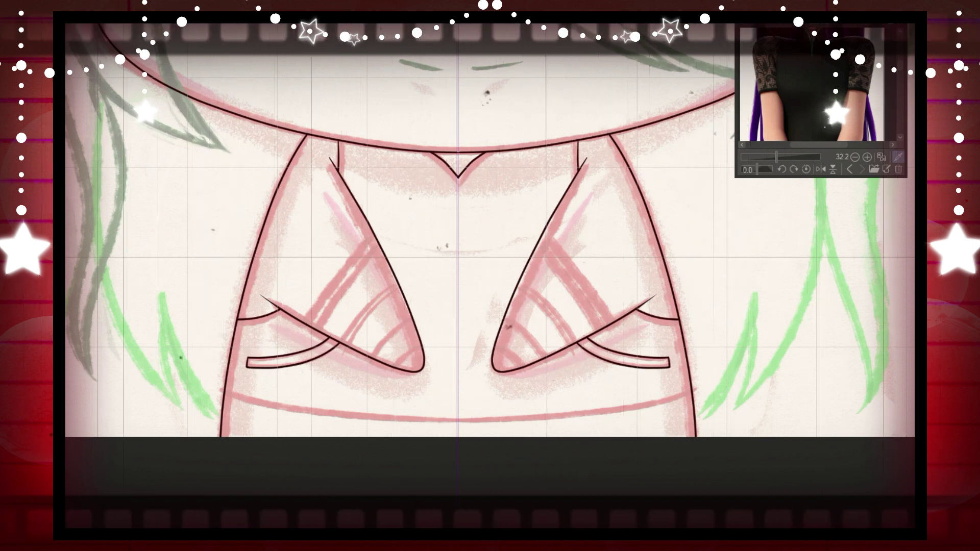
Step: Ink a shallow curved hem line across the lower body between its outer sides
left_click_drag(689, 394, 445, 411)
key("ctrl+z")
mouse_move(702, 389)
left_mouse_down()
mouse_move(601, 411)
mouse_move(451, 417)
left_mouse_up()
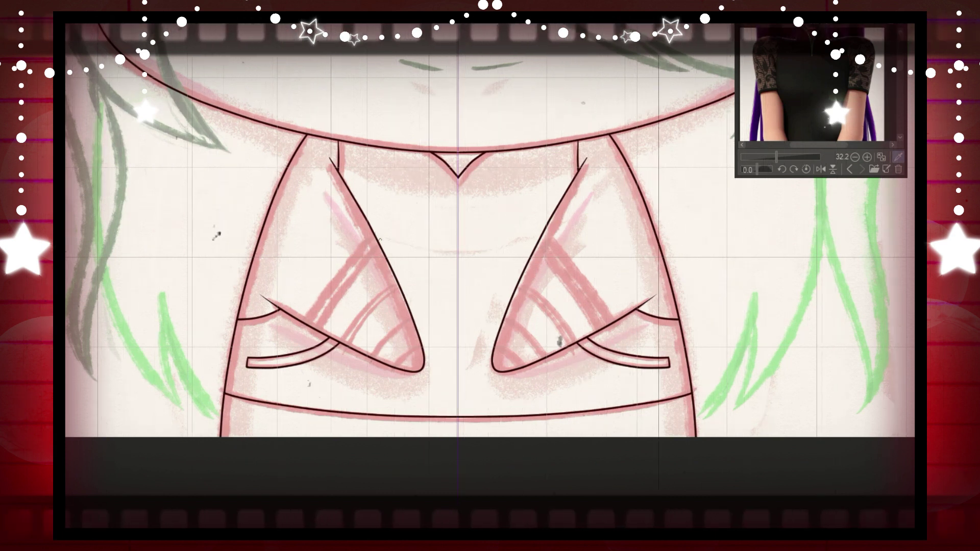
Step: Ink the mirrored diagonal stripes across both forearms, with doubled lines for the two upper bands
mouse_move(376, 235)
left_mouse_down()
mouse_move(296, 340)
mouse_move(305, 341)
left_mouse_up()
left_click_drag(415, 319, 370, 368)
left_click_drag(425, 343, 389, 377)
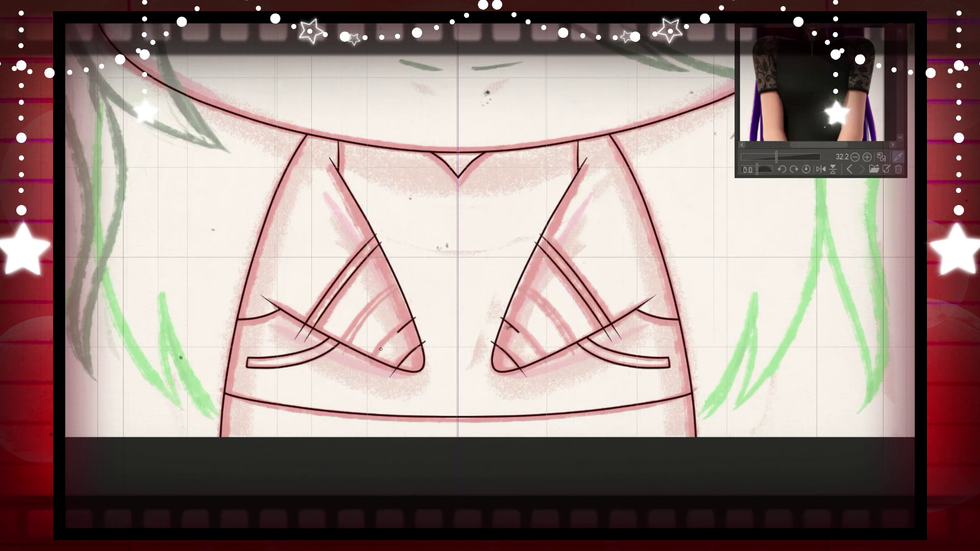
left_click_drag(403, 288, 351, 341)
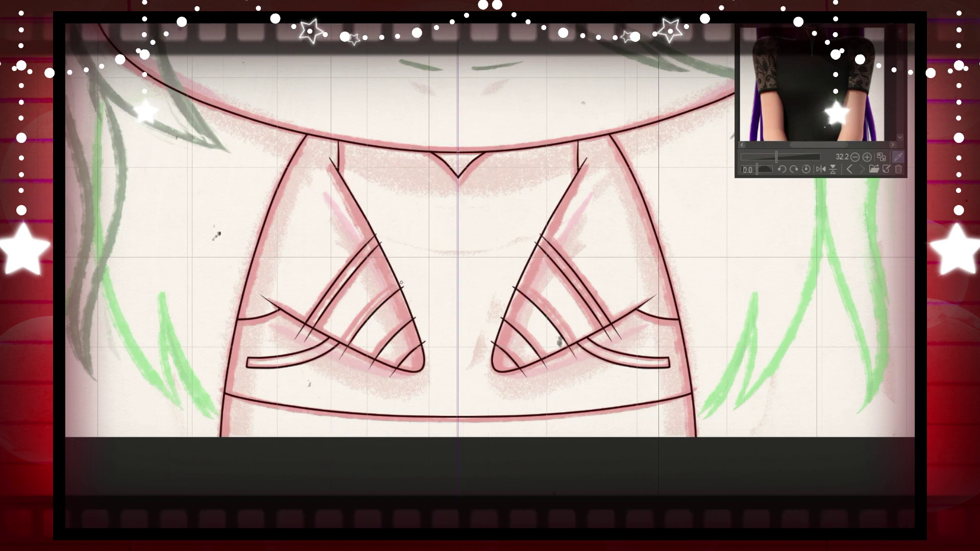
left_click_drag(401, 284, 333, 359)
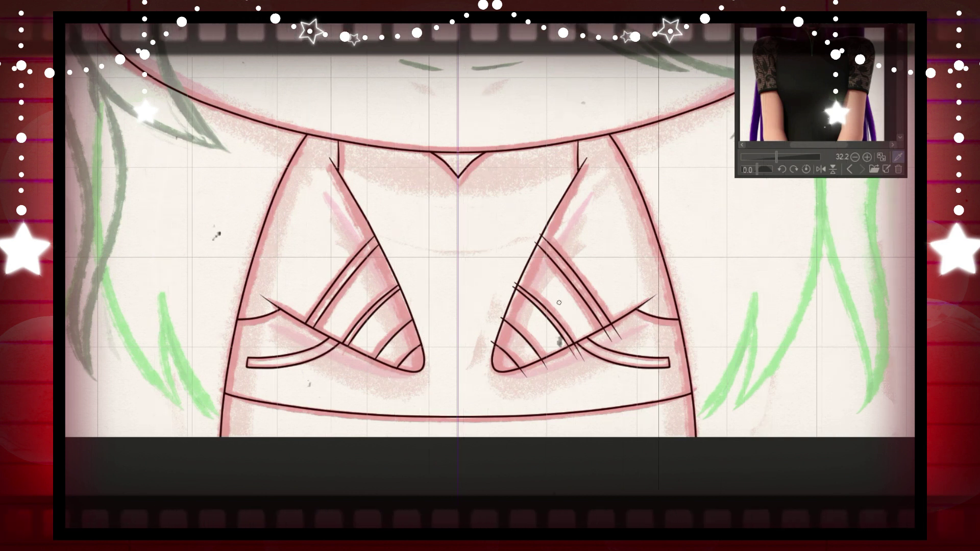
Step: Erase the stripe ends that overshoot the arm outline and redraw the uppermost bands with a slight curve
left_click_drag(517, 281, 513, 287)
left_click_drag(542, 234, 535, 244)
left_click_drag(583, 353, 576, 357)
left_click(619, 336)
left_click_drag(329, 273, 367, 280)
mouse_move(381, 246)
left_mouse_down()
mouse_move(312, 333)
mouse_move(354, 255)
mouse_move(303, 336)
left_mouse_up()
key("ctrl+z")
mouse_move(379, 236)
left_mouse_down()
mouse_move(313, 305)
mouse_move(294, 344)
left_mouse_up()
key("ctrl+y")
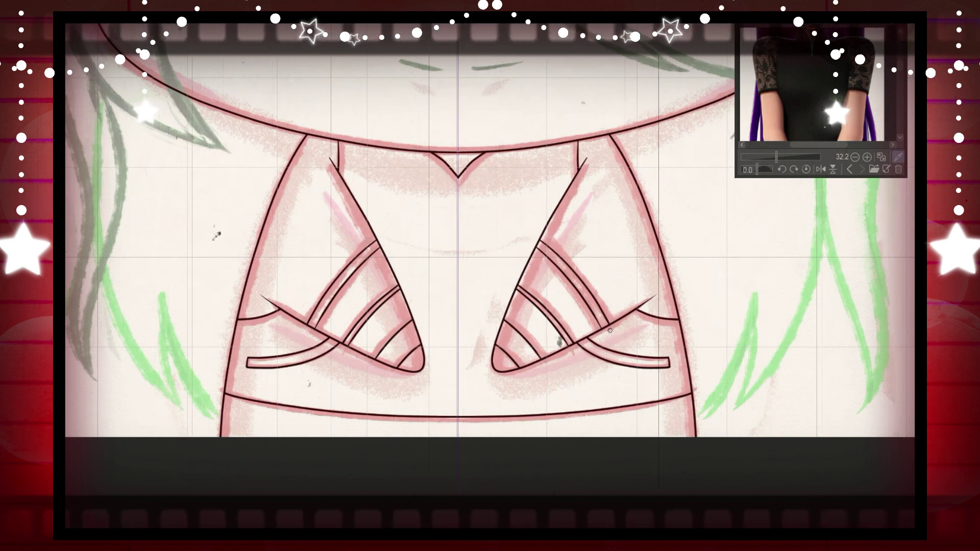
Step: Ink the outer contour of the hair on the left side from the crown down to its pointed tip
left_click_drag(659, 245, 646, 358)
left_click_drag(521, 193, 446, 352)
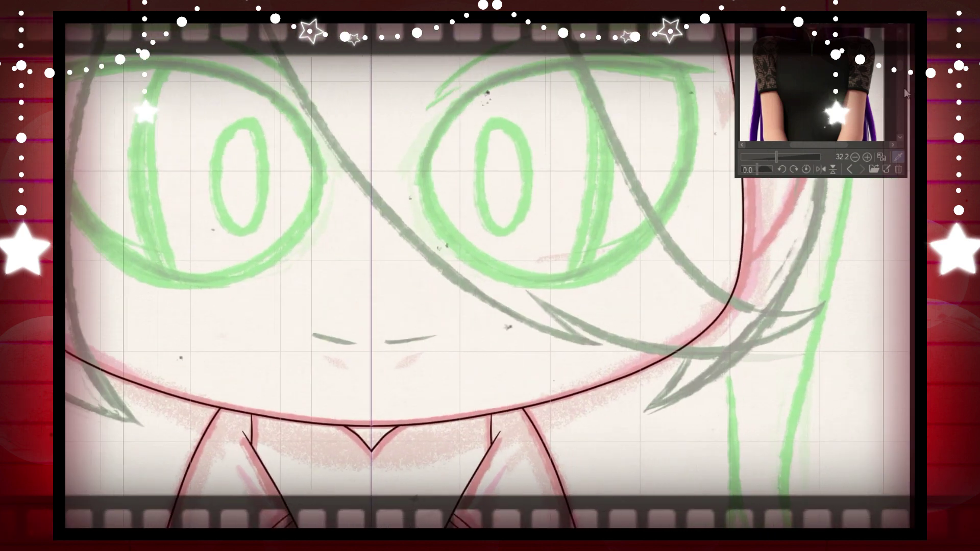
key("ctrl+minus")
key("ctrl+minus")
key("ctrl+minus")
key("ctrl+minus")
key("ctrl+plus")
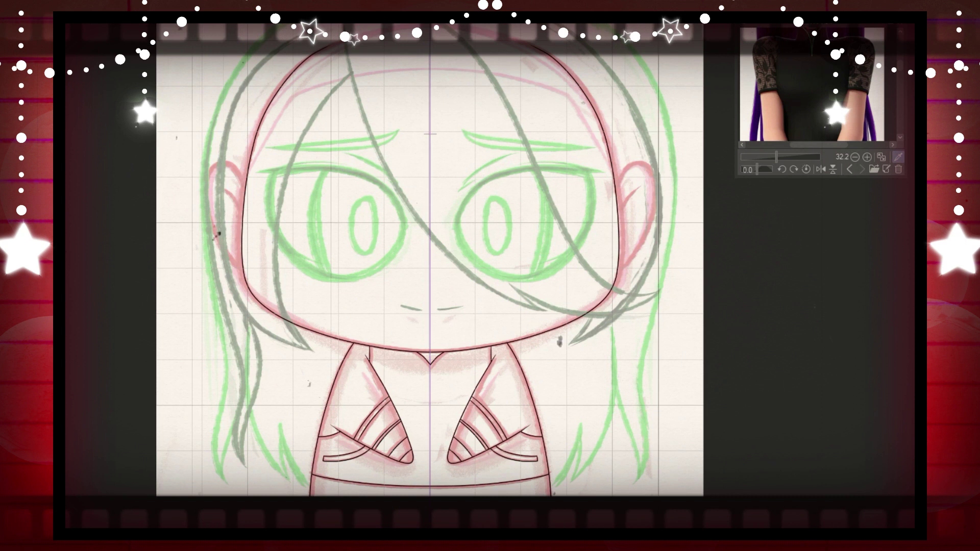
left_click_drag(483, 293, 472, 334)
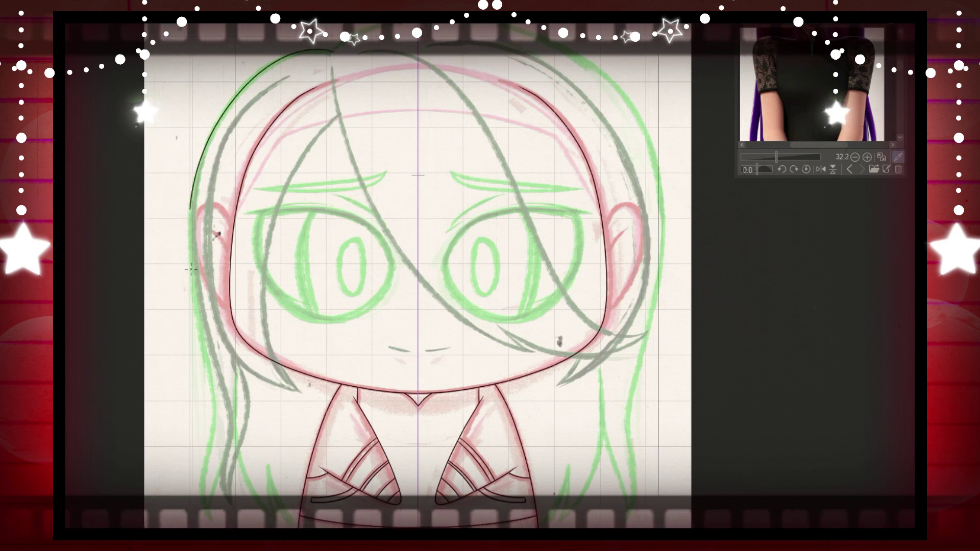
scroll(285, 389, "down", 1)
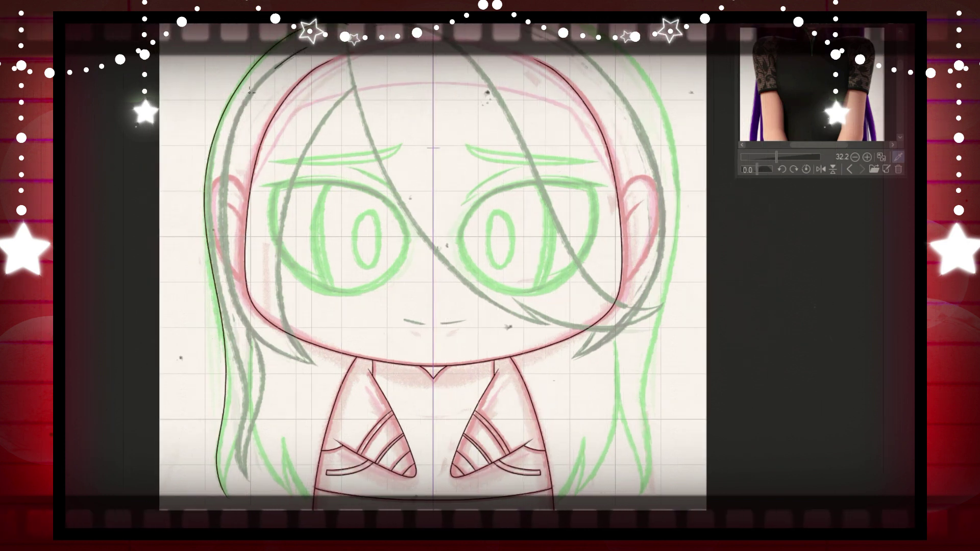
Step: Undo the inner hair strand near the crown and ink the curved lock over the left eye down past the jaw
key("ctrl+z")
left_click_drag(358, 83, 326, 115)
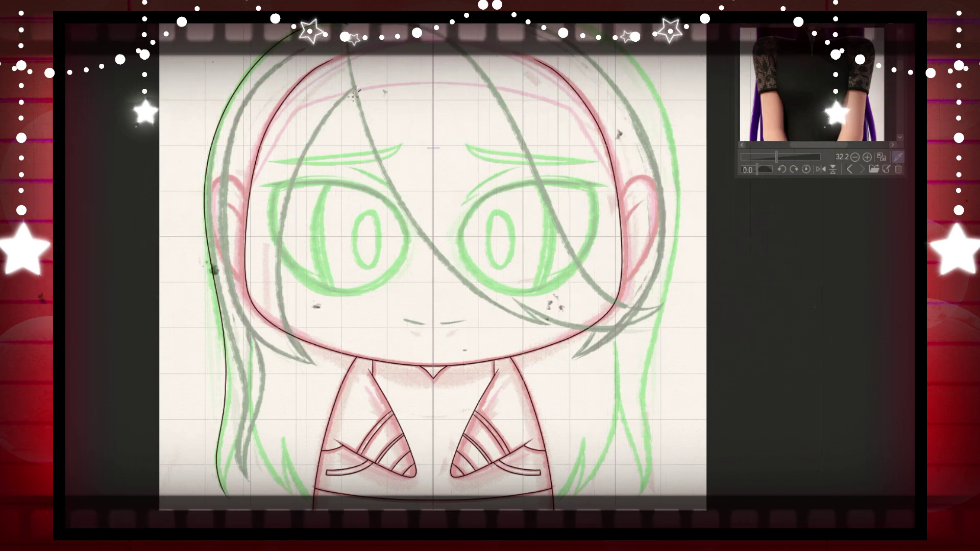
key("ctrl+z")
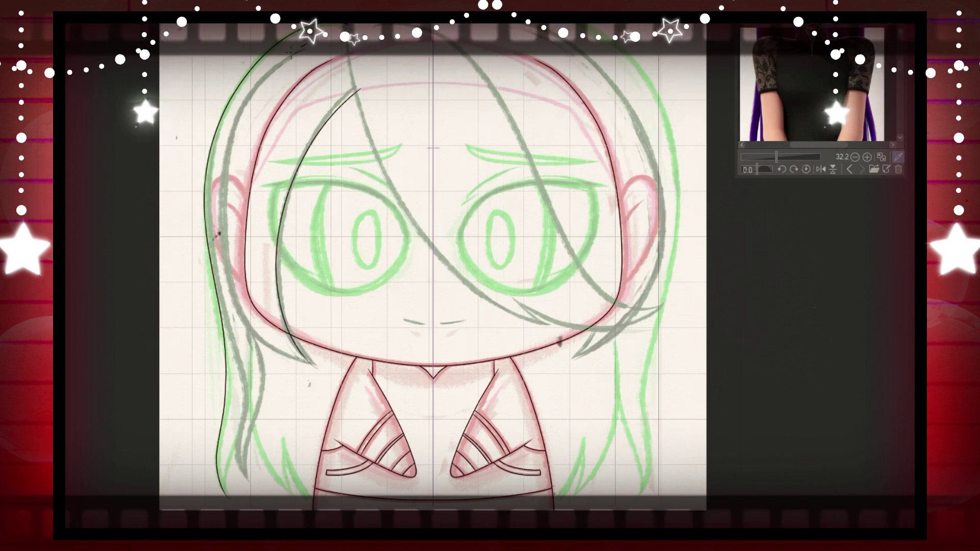
Step: Undo the last inner hair strand and re-ink it from the crown down the left side, with jagged jaw tips and a long pointed lock
key("ctrl+z")
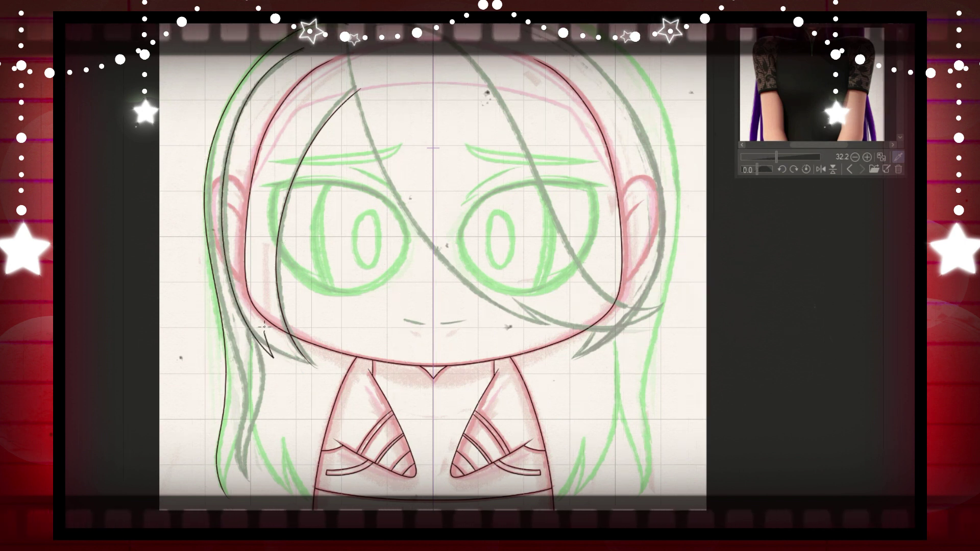
key("ctrl+z")
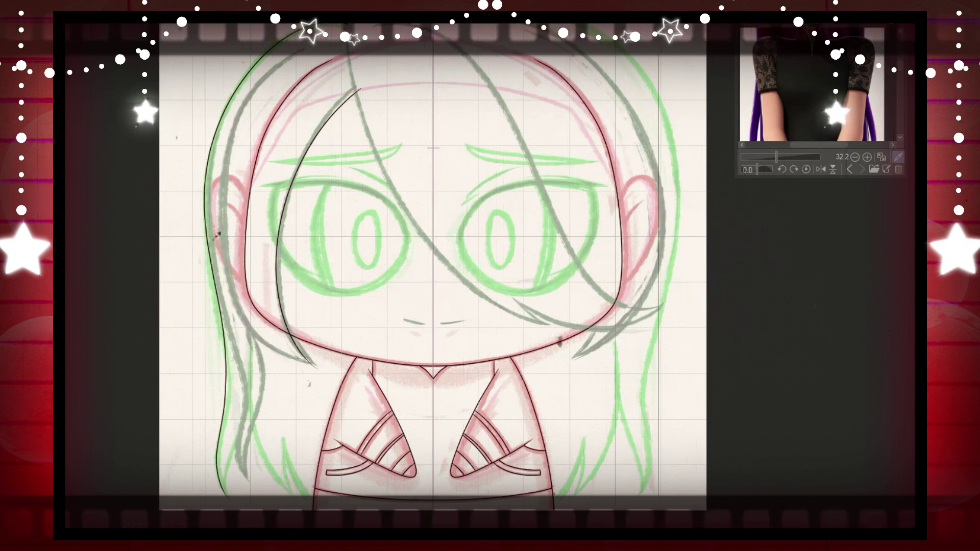
mouse_move(305, 48)
left_mouse_down()
mouse_move(271, 70)
mouse_move(221, 191)
mouse_move(244, 320)
mouse_move(289, 362)
left_mouse_up()
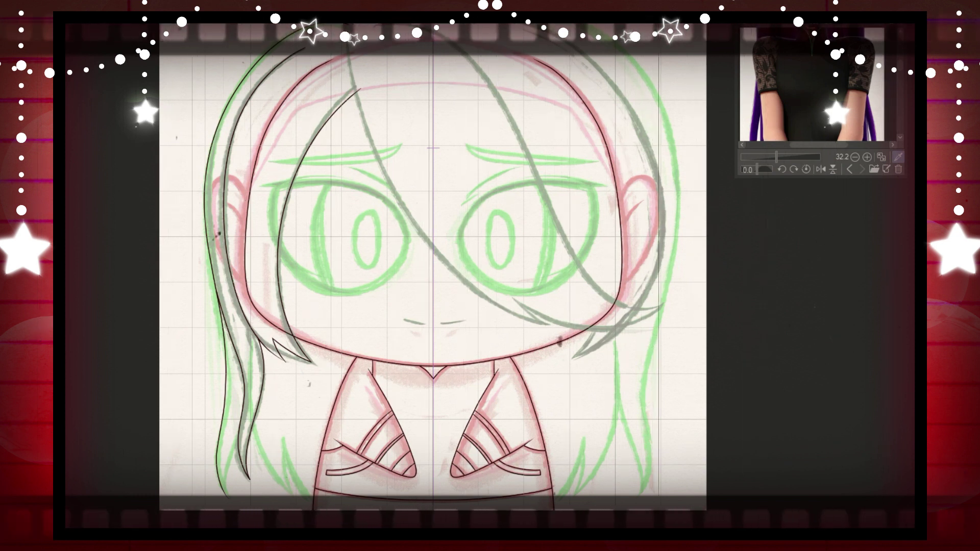
Step: Ink the outer hair contour on the right from the parting down to its pointed tip, with mirrored strands and tips beside the arms
left_click_drag(622, 279, 553, 304)
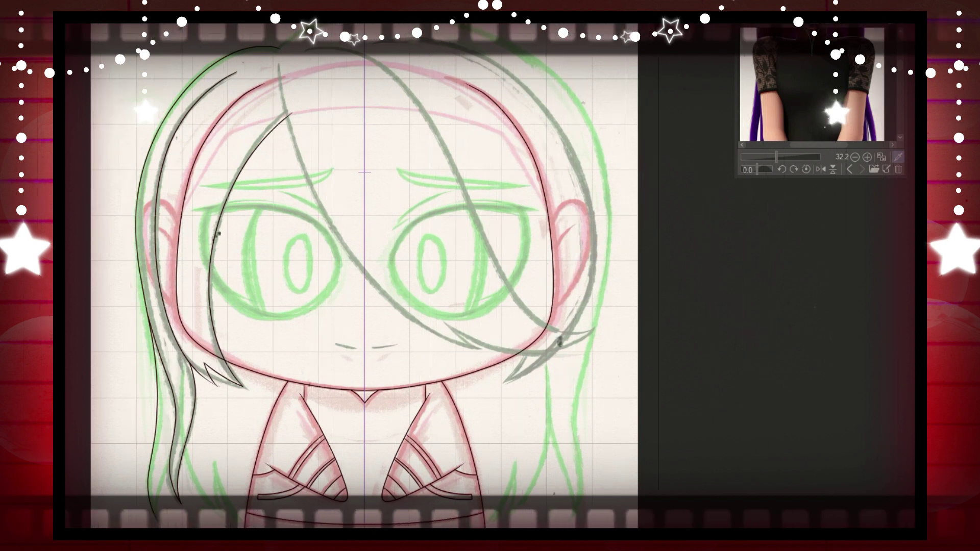
left_click_drag(365, 276, 322, 294)
mouse_move(302, 32)
left_mouse_down()
mouse_move(531, 109)
mouse_move(560, 302)
mouse_move(534, 449)
mouse_move(539, 518)
mouse_move(567, 488)
left_mouse_up()
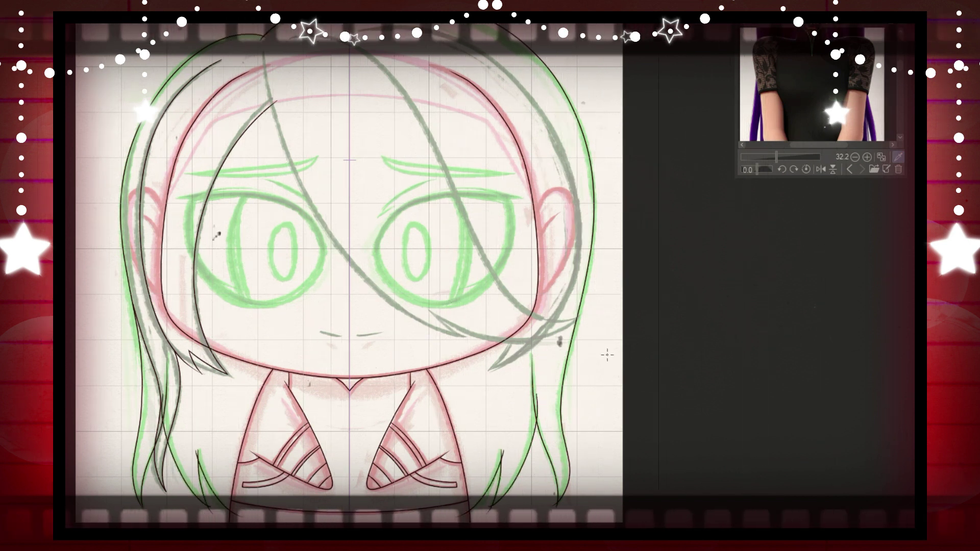
Step: Undo the hair tips beside the arms, remove the overlapping lower strands, and re-ink the mirrored inner strands and short pointed tips
key("ctrl+z")
key("ctrl+z")
key("ctrl+z")
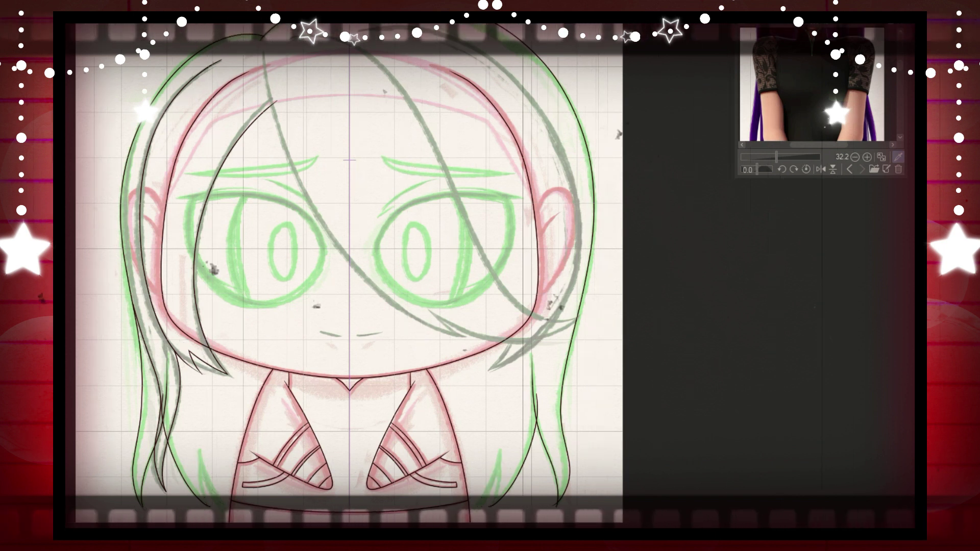
left_click_drag(165, 423, 150, 465)
left_click_drag(168, 390, 168, 419)
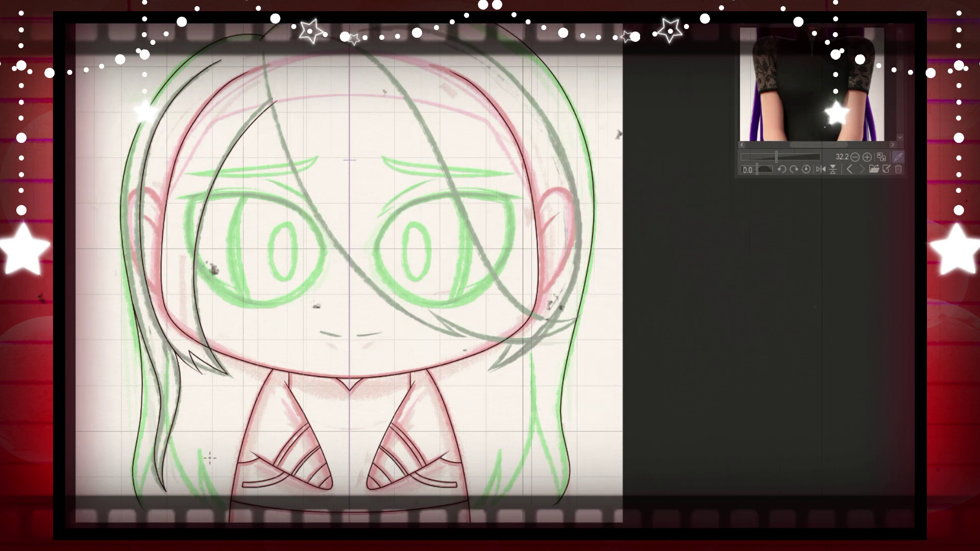
left_click_drag(197, 438, 228, 512)
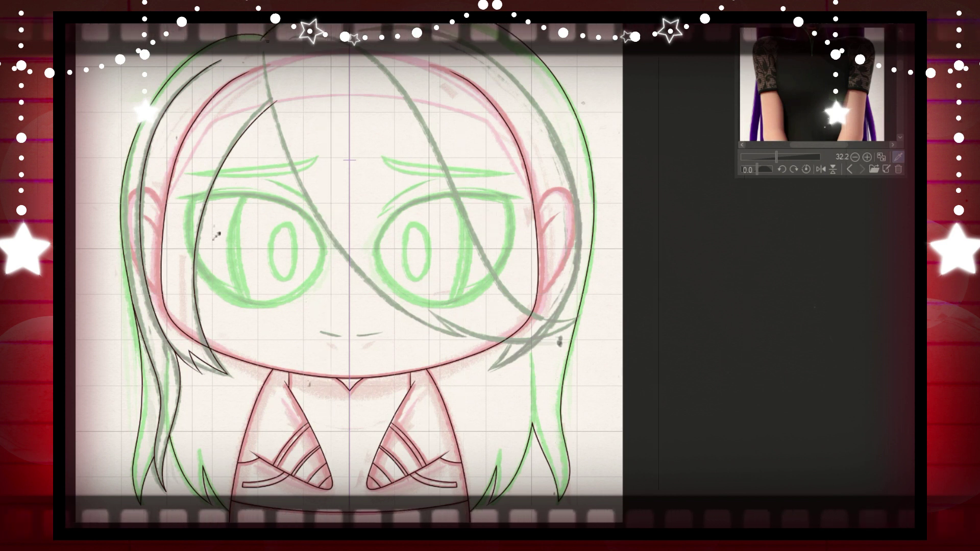
Step: Ink the lower edge of the bangs as a long curve from the parting diagonally between the eyes to below the right eye
left_click_drag(349, 248, 318, 291)
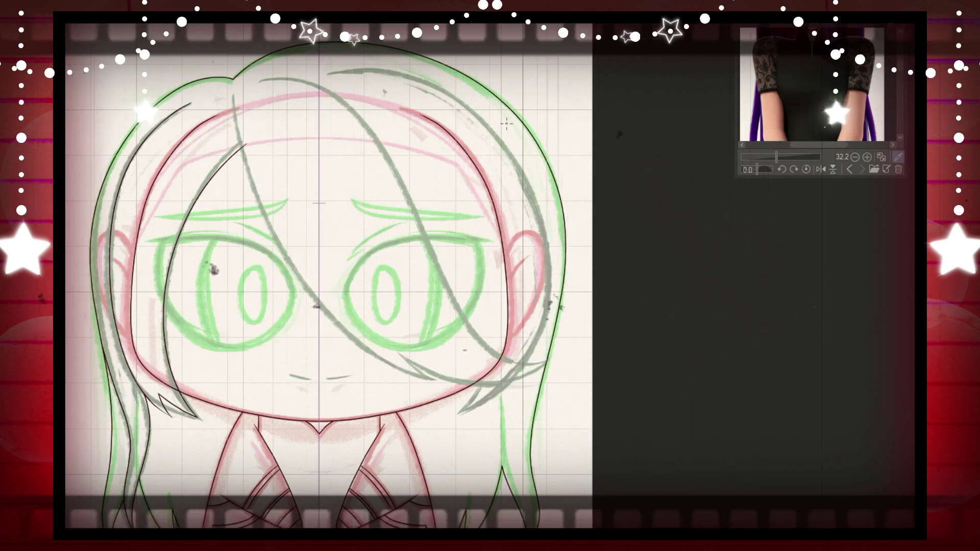
mouse_move(234, 95)
left_mouse_down()
mouse_move(318, 310)
mouse_move(406, 364)
left_mouse_up()
key("ctrl+z")
key("ctrl+z")
mouse_move(233, 93)
left_mouse_down()
mouse_move(255, 188)
mouse_move(321, 309)
mouse_move(405, 373)
mouse_move(437, 380)
left_mouse_up()
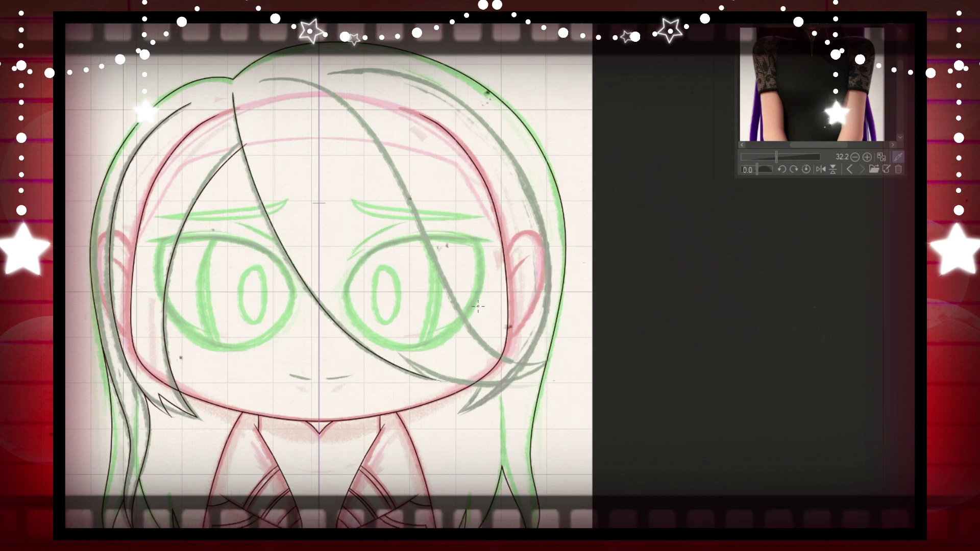
Step: Ink the notch in the bangs' lower edge and the curve sweeping to the pointed tip beyond the right cheek
mouse_move(397, 350)
left_mouse_down()
mouse_move(426, 374)
mouse_move(546, 363)
left_mouse_up()
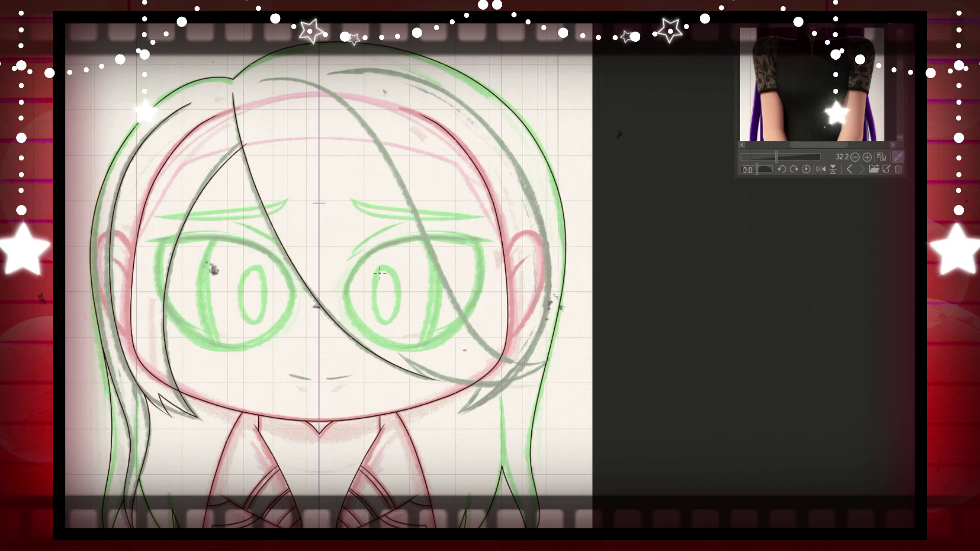
key("ctrl+z")
mouse_move(394, 351)
left_mouse_down()
mouse_move(437, 374)
mouse_move(525, 371)
left_mouse_up()
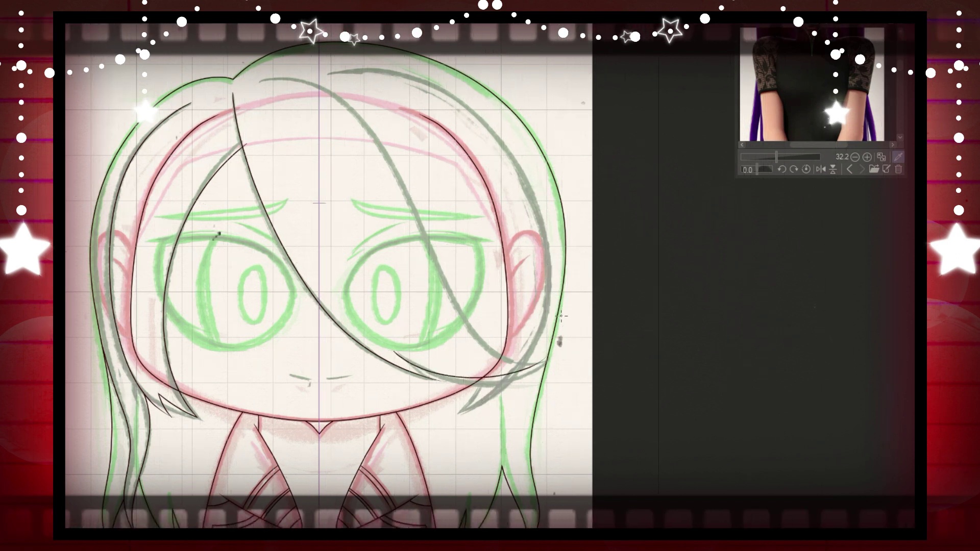
left_click_drag(431, 373, 502, 380)
key("ctrl+z")
mouse_move(399, 353)
left_mouse_down()
mouse_move(444, 377)
mouse_move(499, 383)
mouse_move(540, 362)
left_mouse_up()
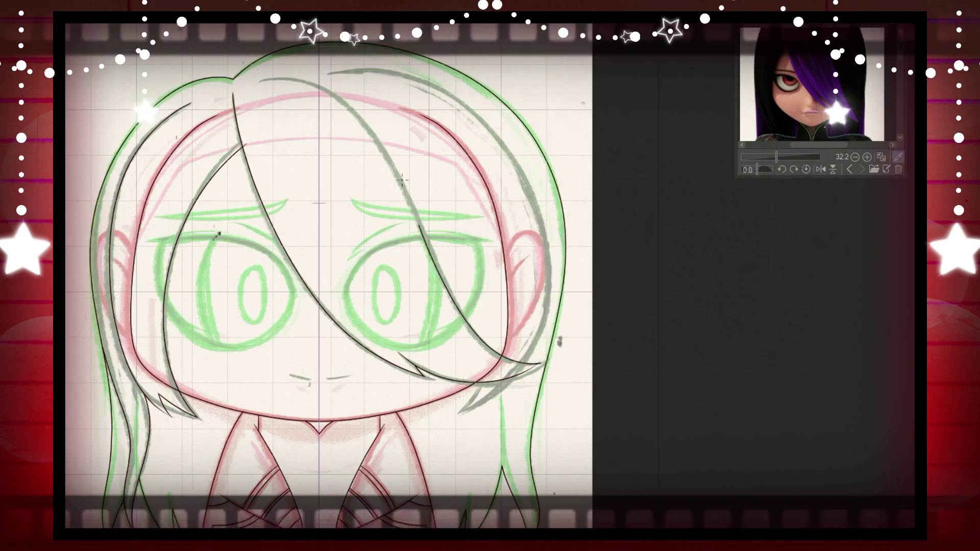
Step: Ink the upper edge of the bangs from the cheek tip to the parting, and the strand from the right jaw up to the crown
key("ctrl+z")
mouse_move(542, 363)
left_mouse_down()
mouse_move(501, 359)
mouse_move(356, 117)
mouse_move(259, 79)
left_mouse_up()
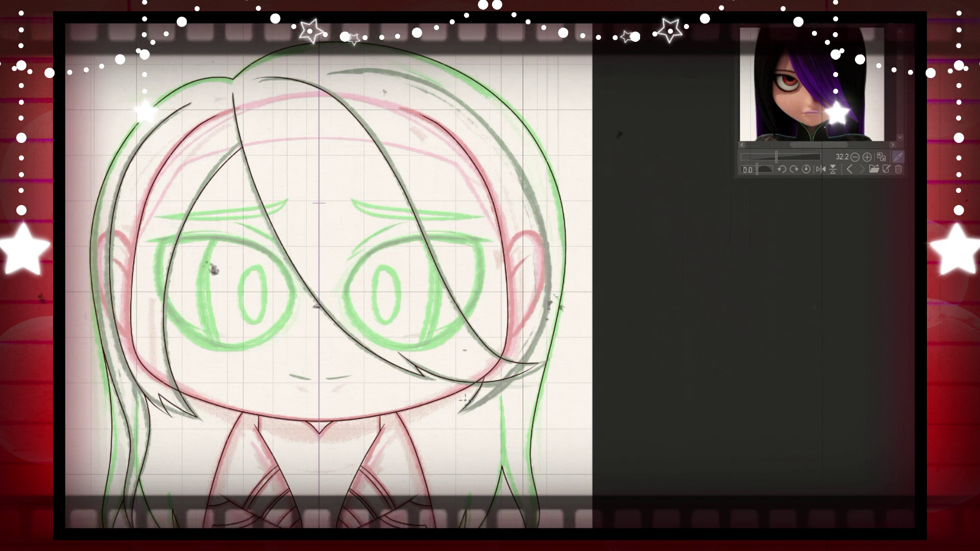
mouse_move(459, 411)
left_mouse_down()
mouse_move(504, 381)
mouse_move(543, 304)
mouse_move(532, 195)
mouse_move(463, 100)
mouse_move(369, 64)
mouse_move(324, 72)
left_mouse_up()
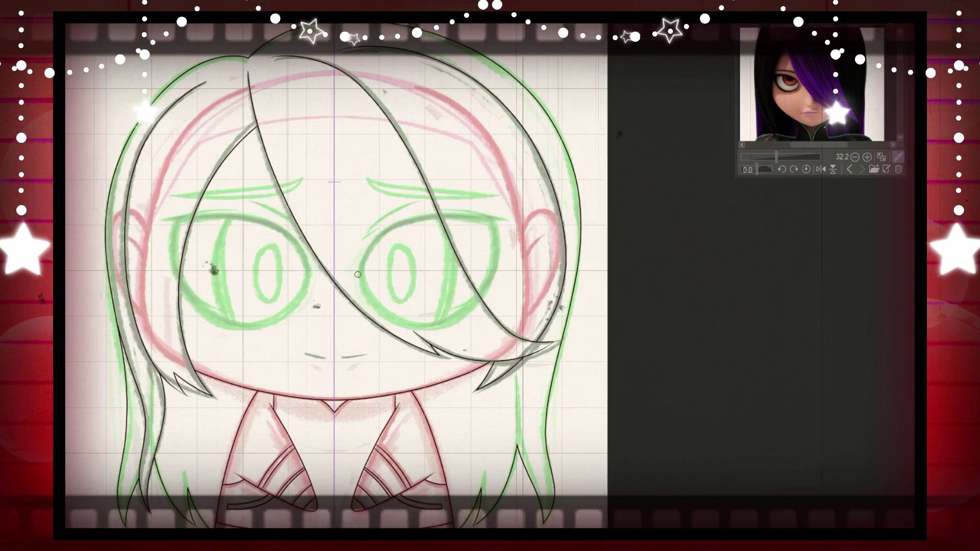
Step: Ink mirrored thick upper lash lines and full eye outlines, with pointed outer corners and small lash flicks at the inner corners
mouse_move(359, 273)
left_mouse_down()
mouse_move(375, 241)
mouse_move(435, 213)
mouse_move(505, 220)
left_mouse_up()
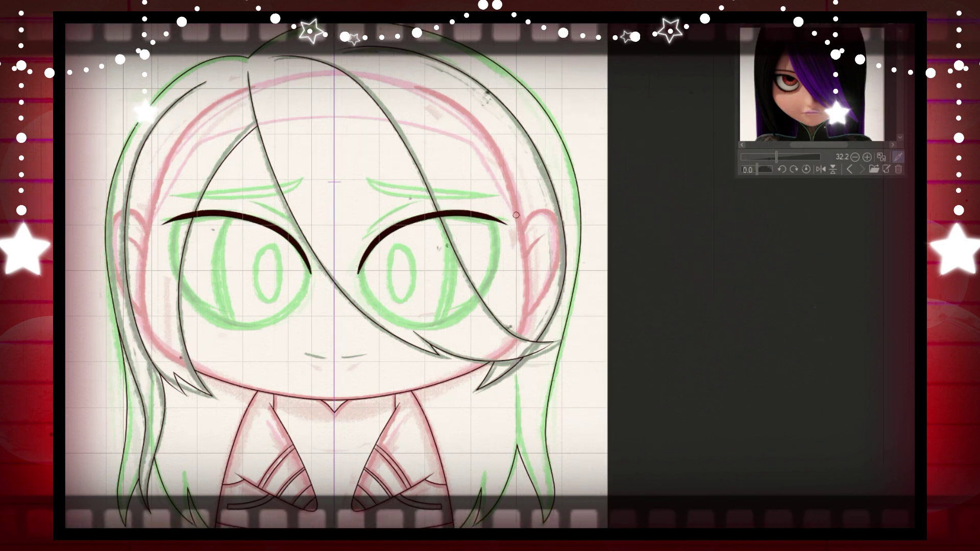
left_click_drag(360, 275, 494, 268)
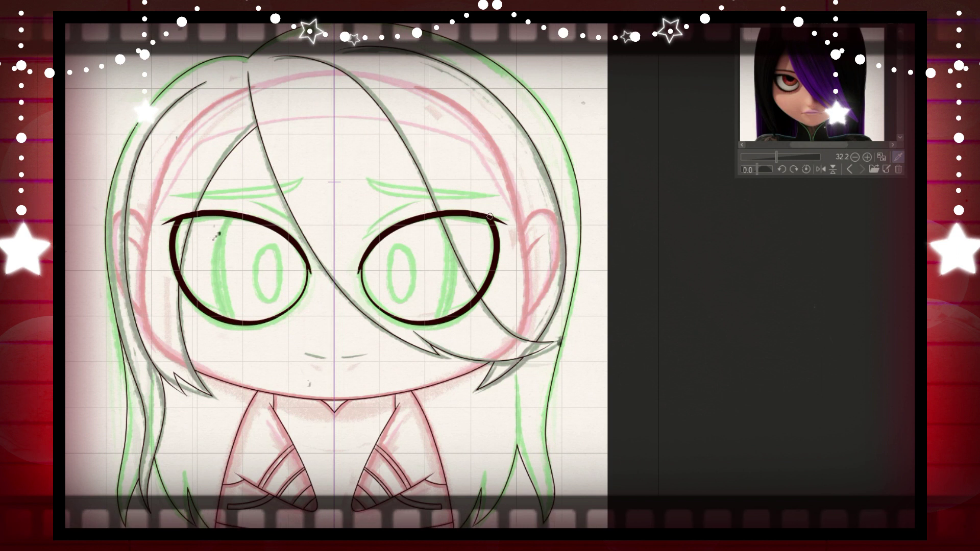
key("ctrl+plus")
key("ctrl+plus")
mouse_move(443, 148)
left_mouse_down()
mouse_move(467, 155)
mouse_move(492, 187)
left_mouse_up()
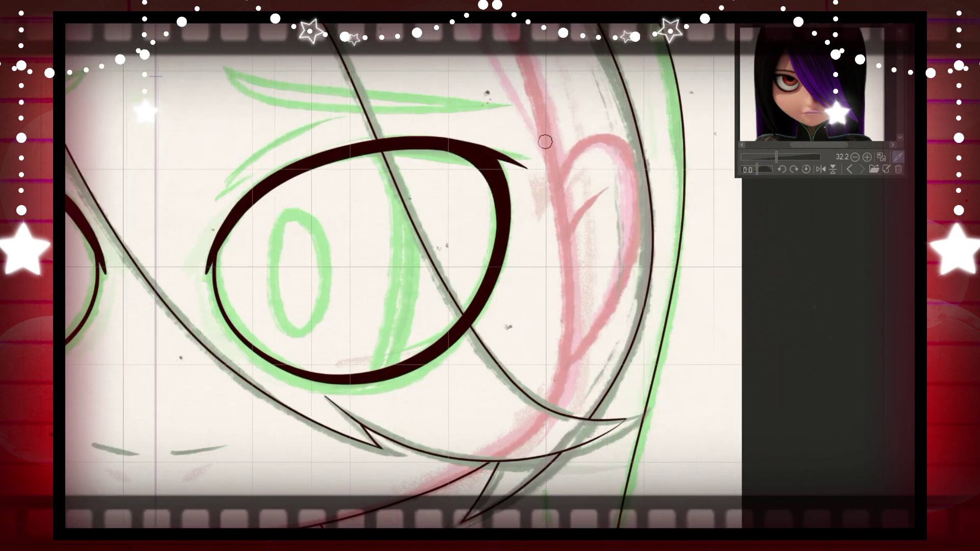
left_click_drag(247, 196, 197, 262)
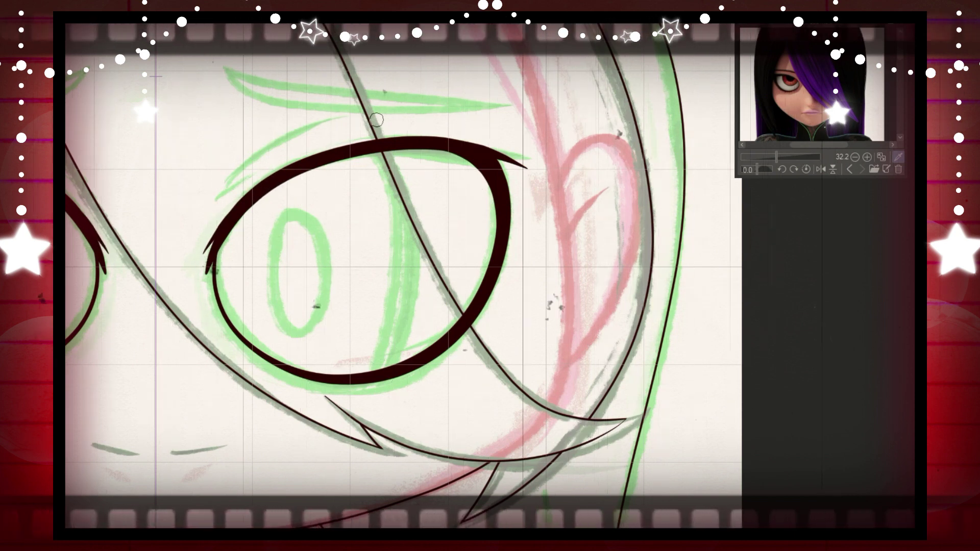
Step: Thicken the outer sides of both eye outlines where they curve down from the upper lash line
key("ctrl+minus")
key("ctrl+minus")
key("ctrl+minus")
key("ctrl+plus")
key("ctrl+plus")
key("ctrl+plus")
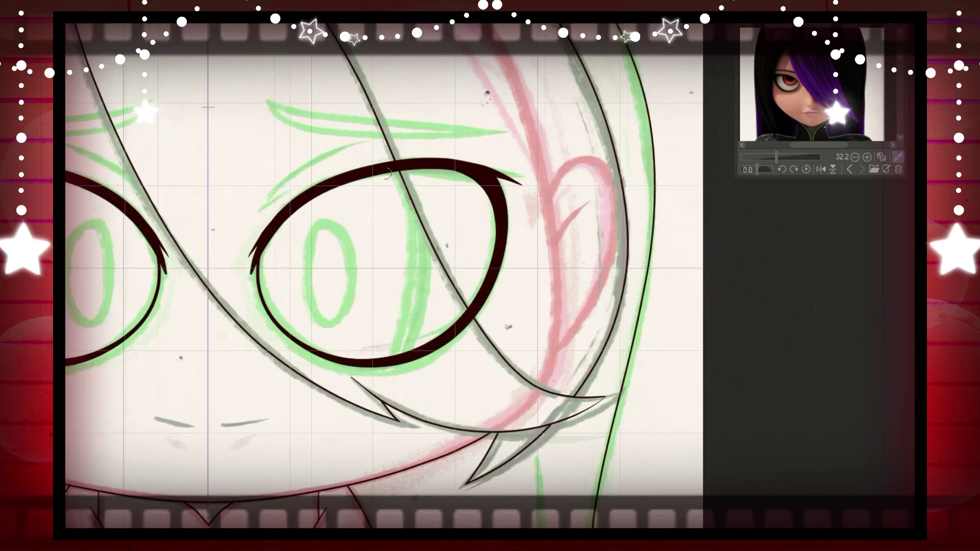
left_click_drag(355, 175, 420, 176)
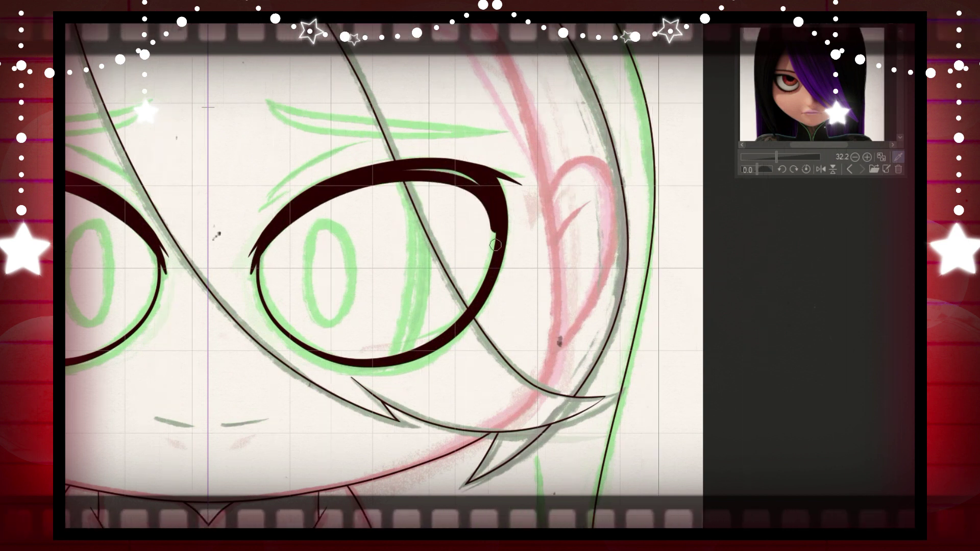
mouse_move(495, 195)
left_mouse_down()
mouse_move(487, 268)
mouse_move(410, 353)
left_mouse_up()
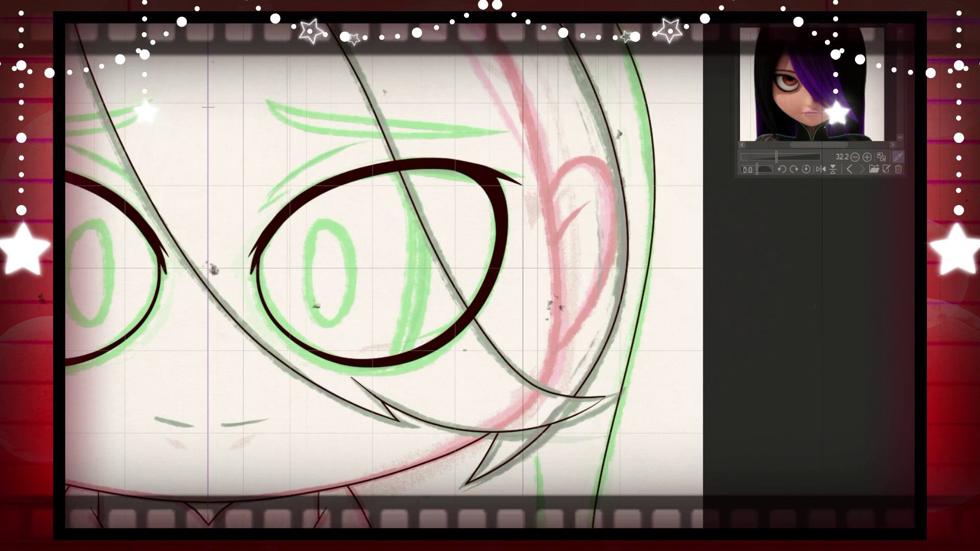
mouse_move(249, 257)
left_mouse_down()
mouse_move(408, 170)
mouse_move(487, 220)
mouse_move(467, 315)
left_mouse_up()
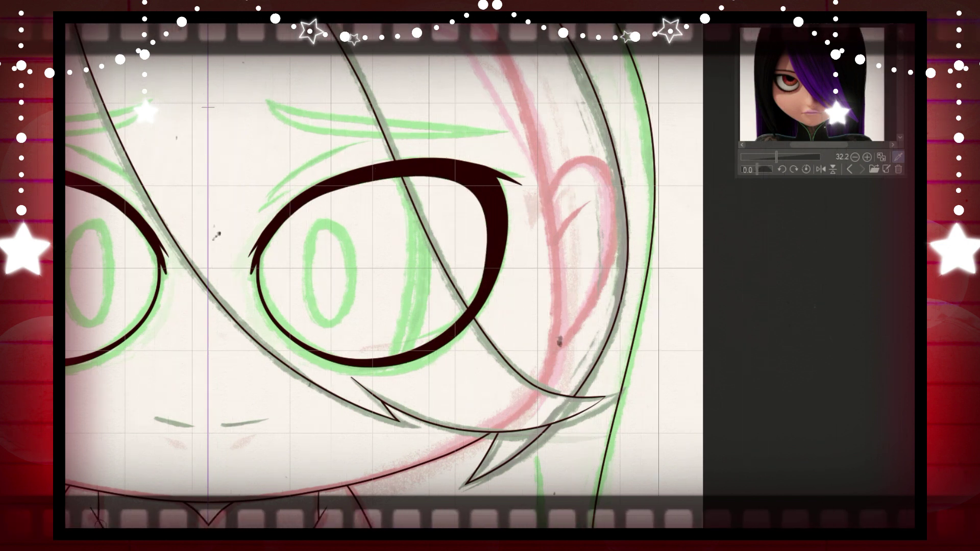
Step: Ink the mirrored curved outer edges of the irises between the upper and lower eyelid lines
key("ctrl+minus")
key("ctrl+minus")
key("ctrl+minus")
key("ctrl+plus")
key("ctrl+plus")
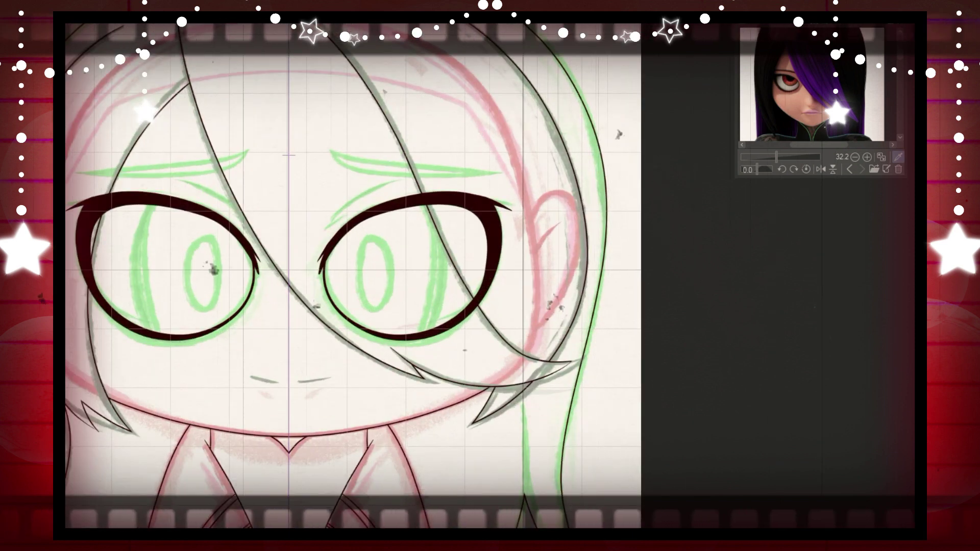
mouse_move(161, 202)
left_mouse_down()
mouse_move(145, 217)
mouse_move(141, 302)
mouse_move(174, 354)
left_mouse_up()
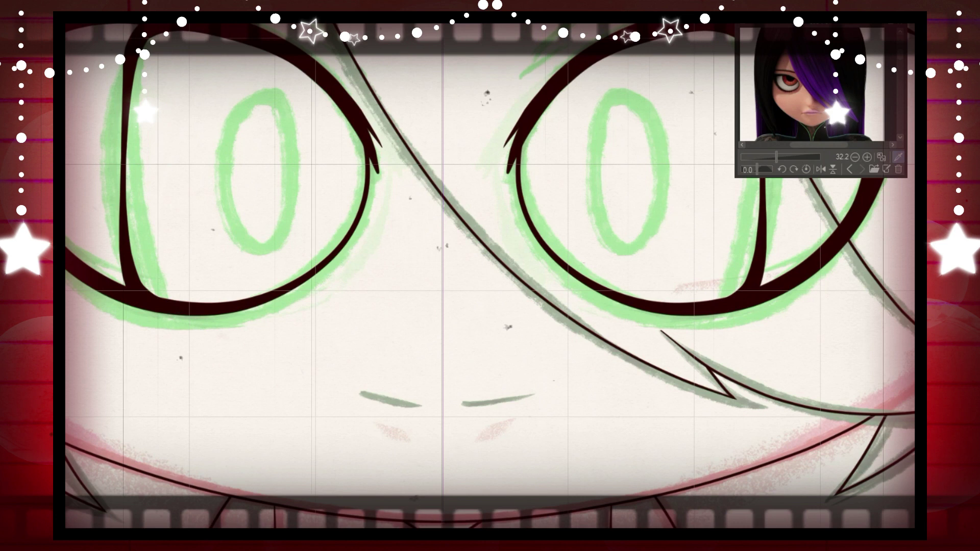
Step: Draw a thin leaf-shaped highlight across the left iris edge and erase the part overlapping the iris line
mouse_move(104, 226)
left_mouse_down()
mouse_move(213, 234)
mouse_move(106, 224)
left_mouse_up()
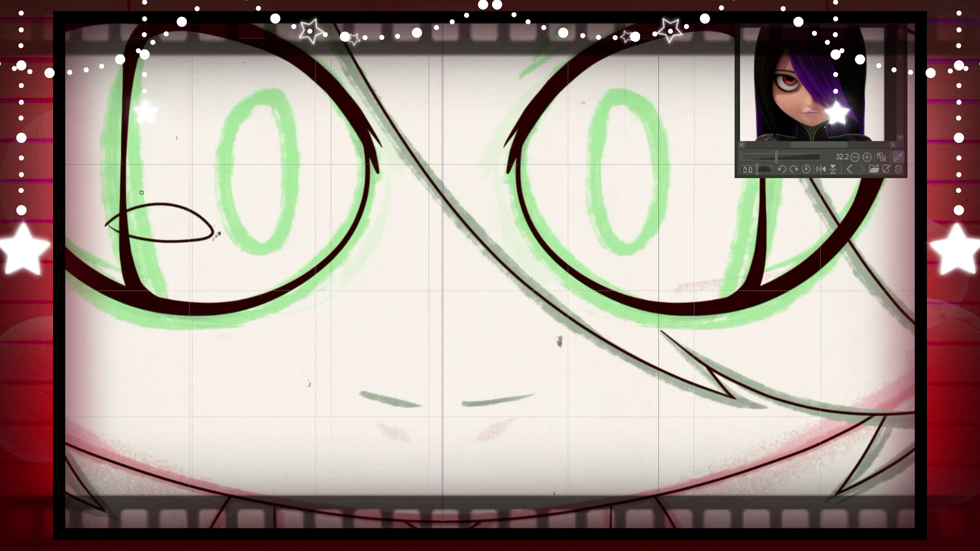
key("ctrl+minus")
key("ctrl+minus")
key("ctrl+minus")
key("ctrl+minus")
key("ctrl+plus")
key("ctrl+plus")
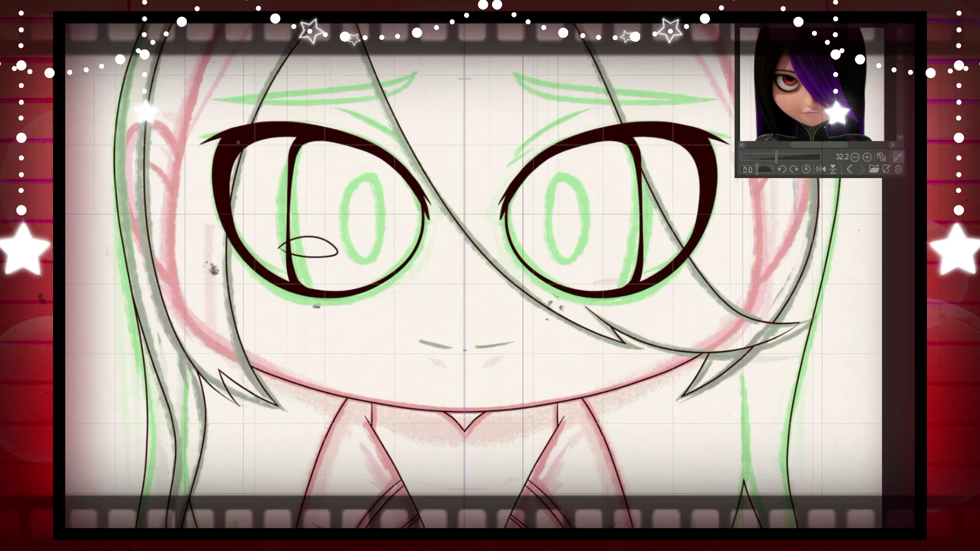
left_click_drag(290, 247, 280, 248)
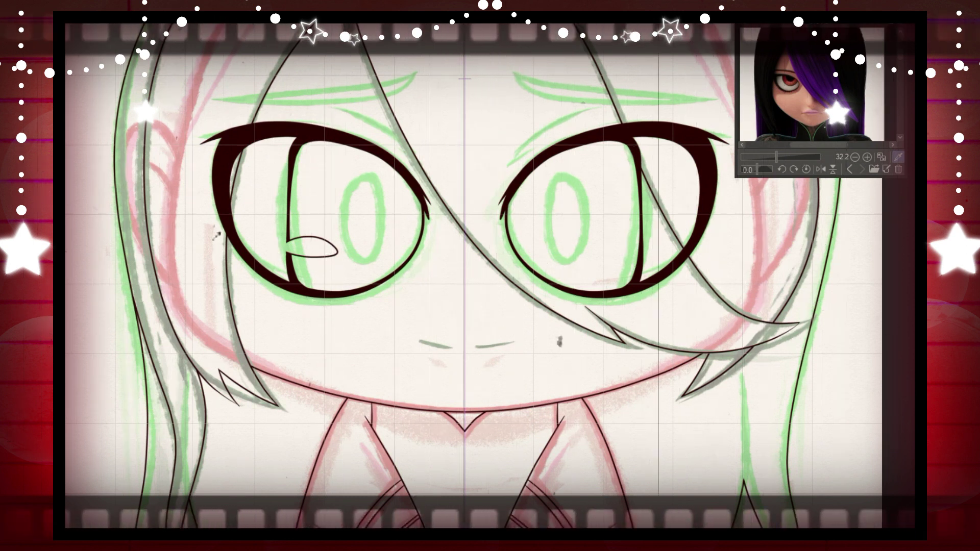
Step: Ink thin mirrored eyelid creases above the eyes and draw both eyebrows as tapered strokes slanting up toward the center
left_click_drag(560, 341, 486, 355)
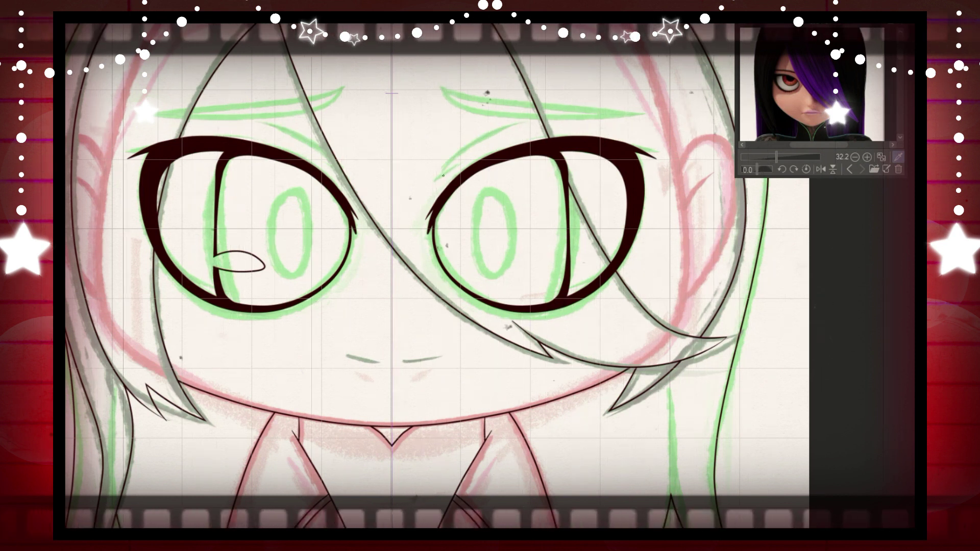
left_click_drag(459, 155, 533, 129)
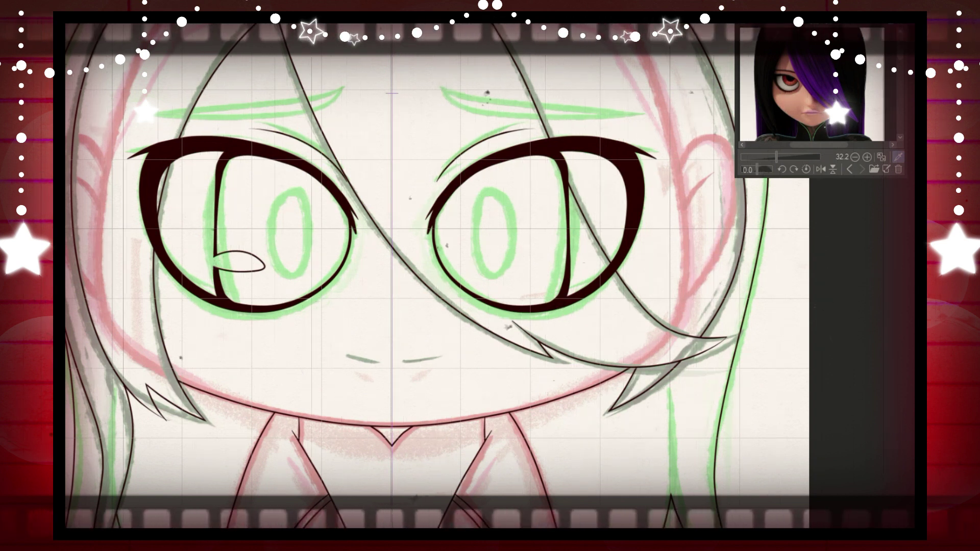
scroll(490, 268, "down", 4)
scroll(490, 268, "up", 1)
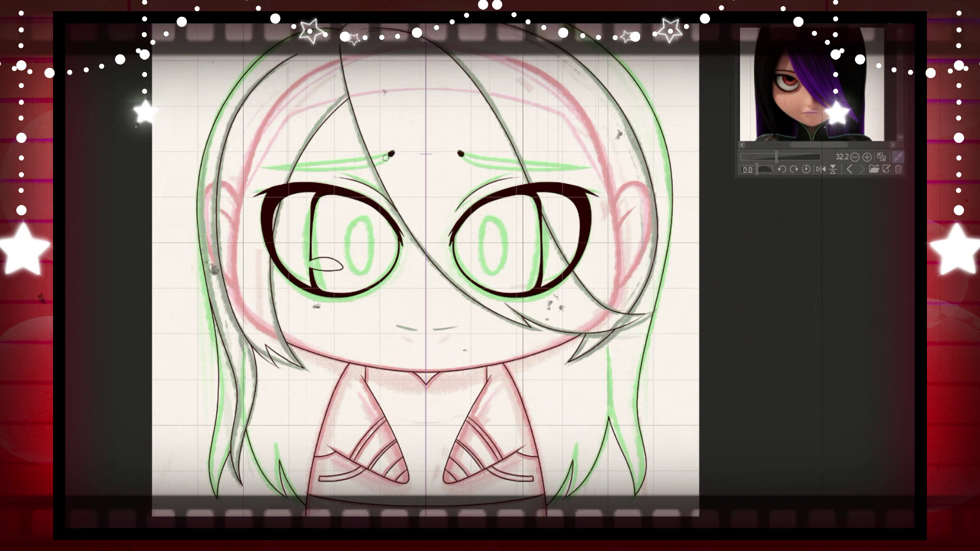
left_click_drag(460, 153, 600, 174)
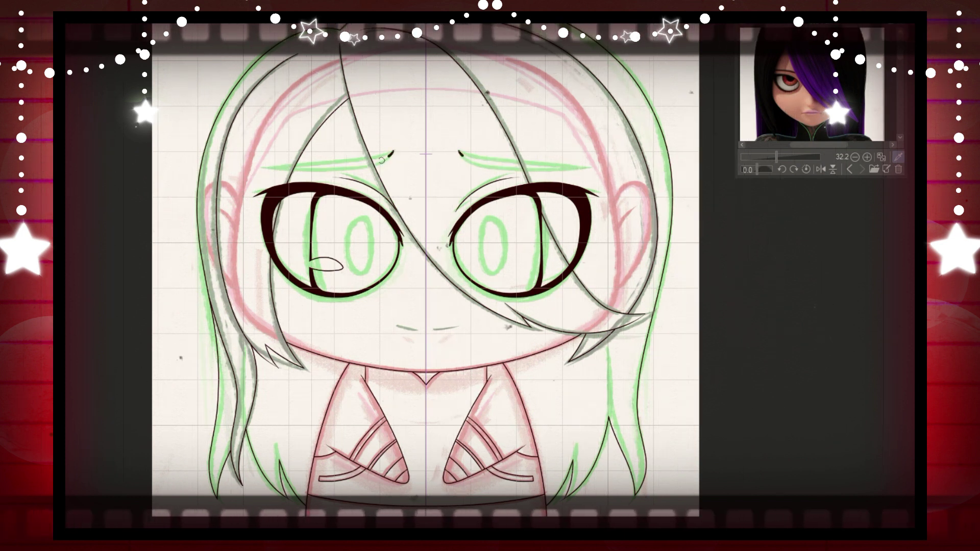
left_click_drag(391, 152, 293, 166)
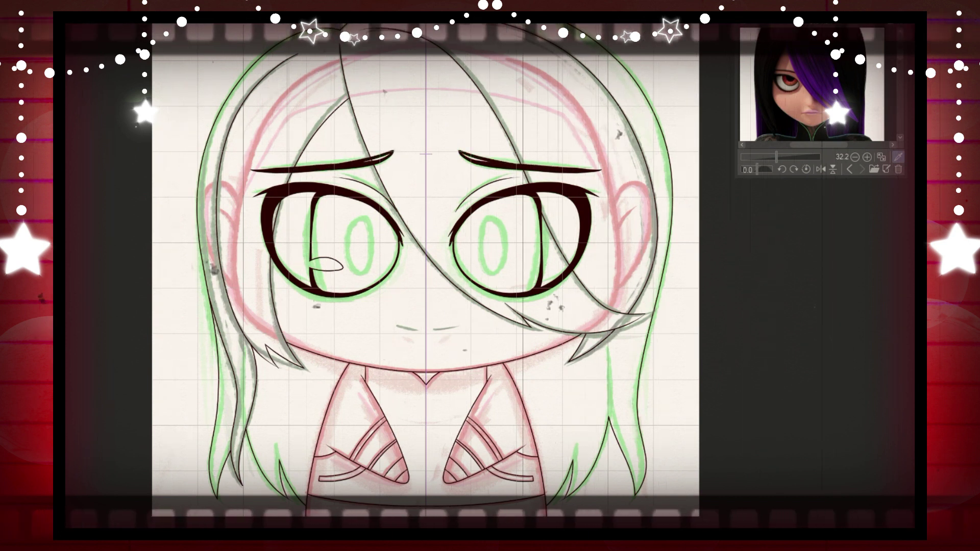
Step: Thicken the inner part of the mirrored eyebrows and extend their outer ends into longer pointed tips
left_click_drag(392, 151, 317, 165)
left_click_drag(390, 153, 348, 163)
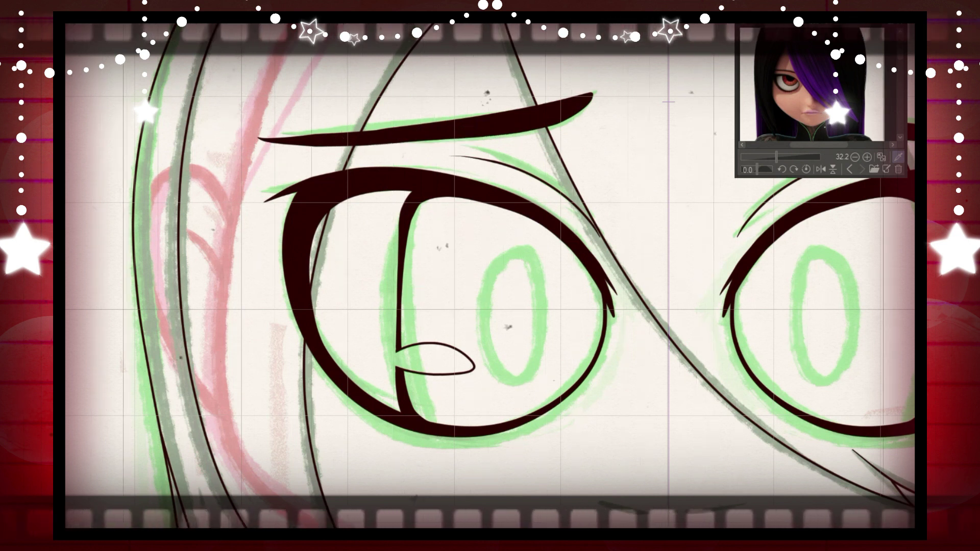
mouse_move(577, 107)
left_mouse_down()
mouse_move(496, 133)
mouse_move(255, 139)
left_mouse_up()
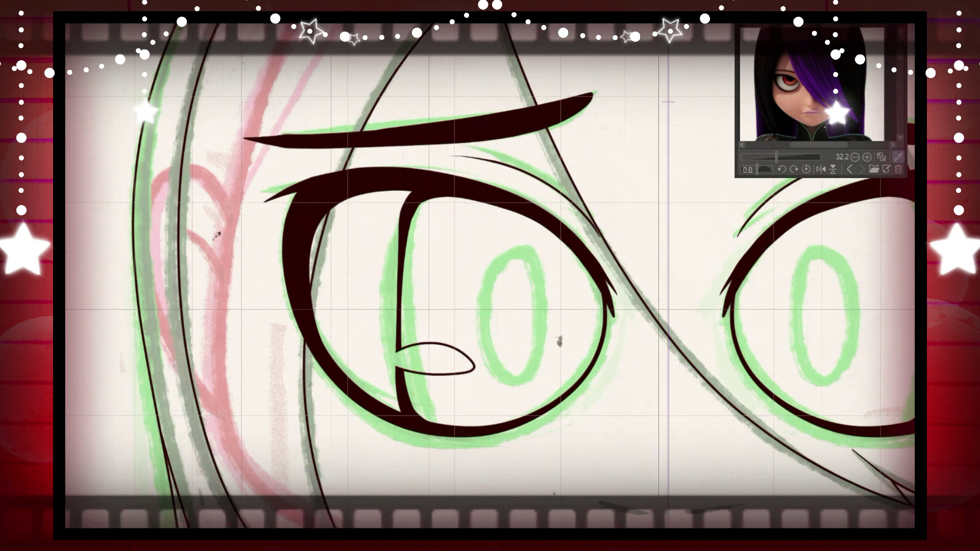
Step: Try to reshape the outer part of the mirrored eyebrows and undo the solid eyebrow strokes back to the green sketch
key("ctrl+z")
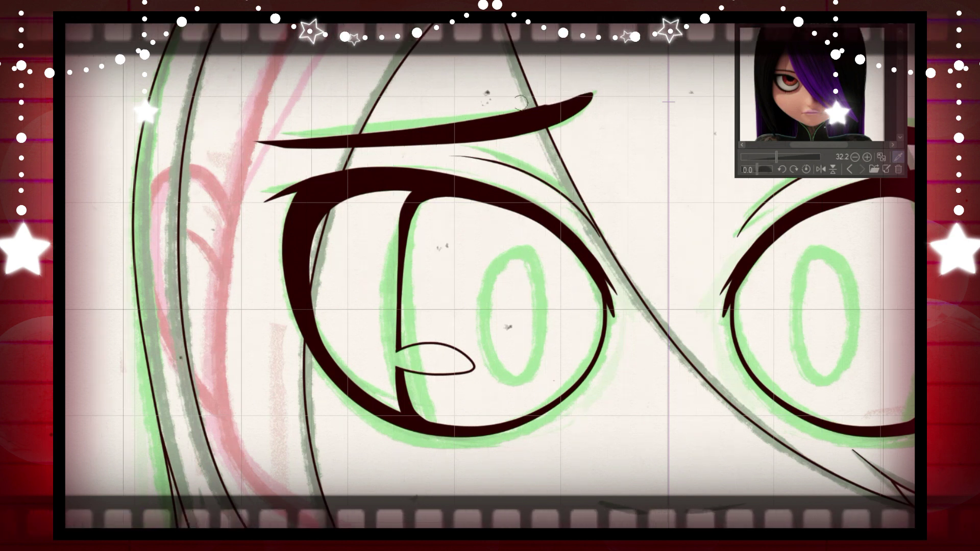
left_click_drag(521, 102, 259, 137)
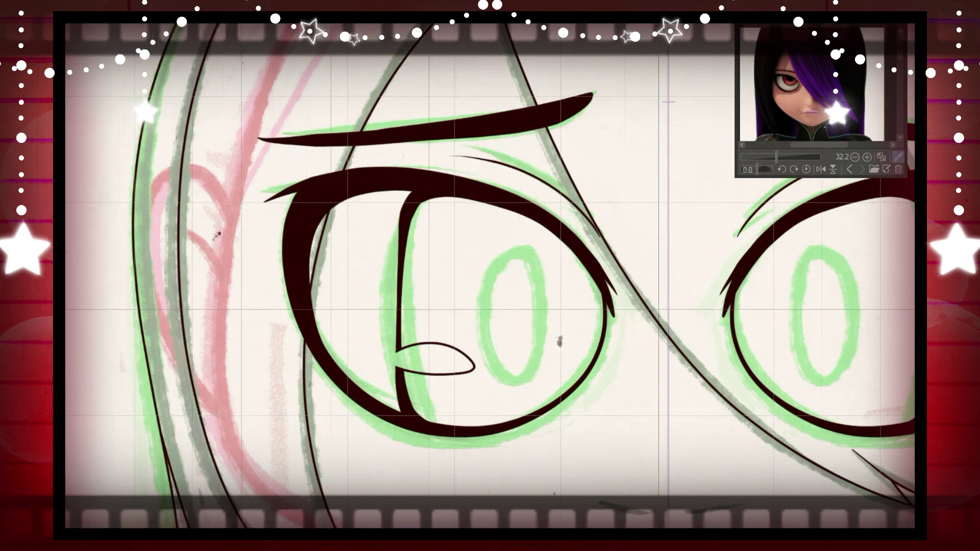
key("ctrl+z")
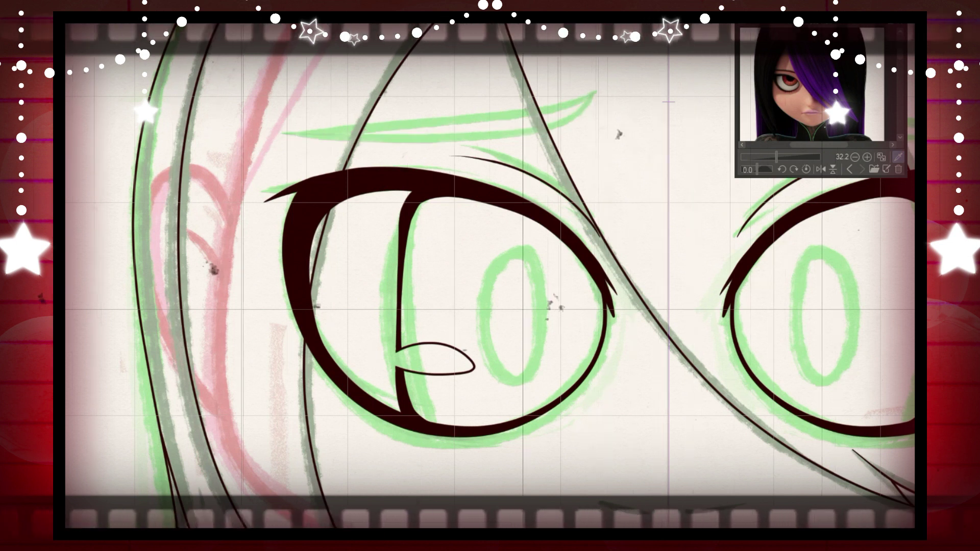
Step: Ink thin upper and lower outlines of the mirrored eyebrows along the green sketch, meeting in pointed outer tips
left_click_drag(592, 92, 270, 134)
left_click_drag(594, 92, 327, 131)
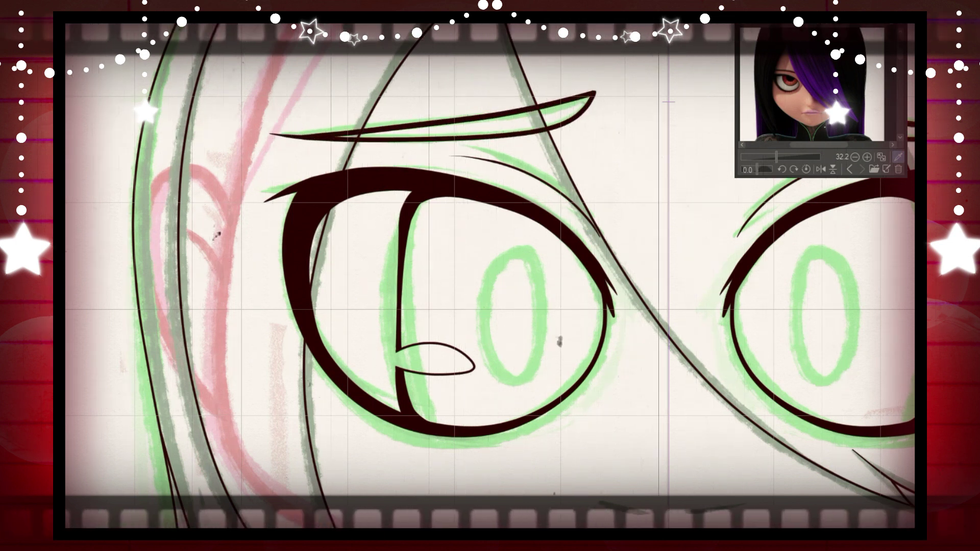
key("ctrl+z")
left_click_drag(592, 93, 352, 134)
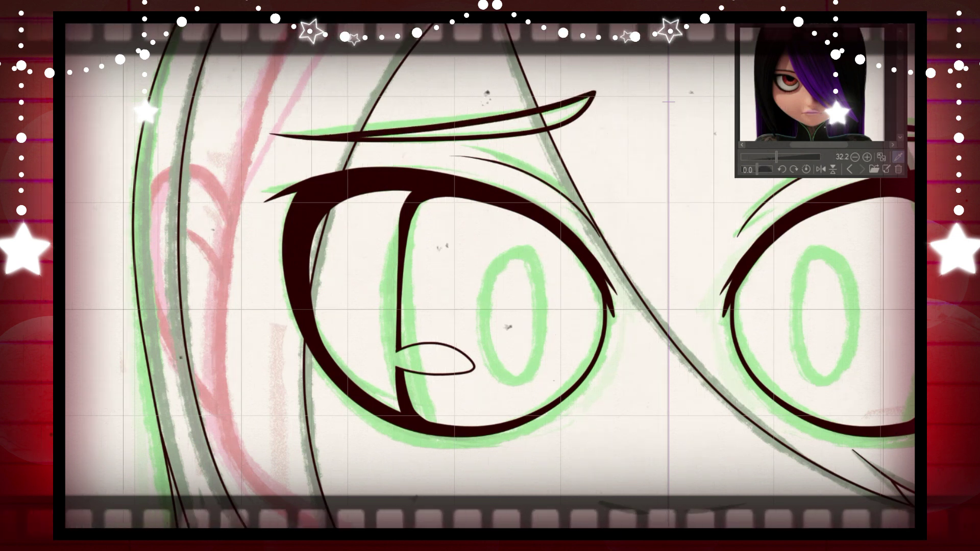
Step: Fill the inside of the mirrored eyebrow outlines with solid dark strokes up to the inner ends
mouse_move(587, 100)
left_mouse_down()
mouse_move(483, 130)
mouse_move(349, 138)
left_mouse_up()
left_click_drag(561, 109, 397, 131)
left_click_drag(580, 101, 557, 109)
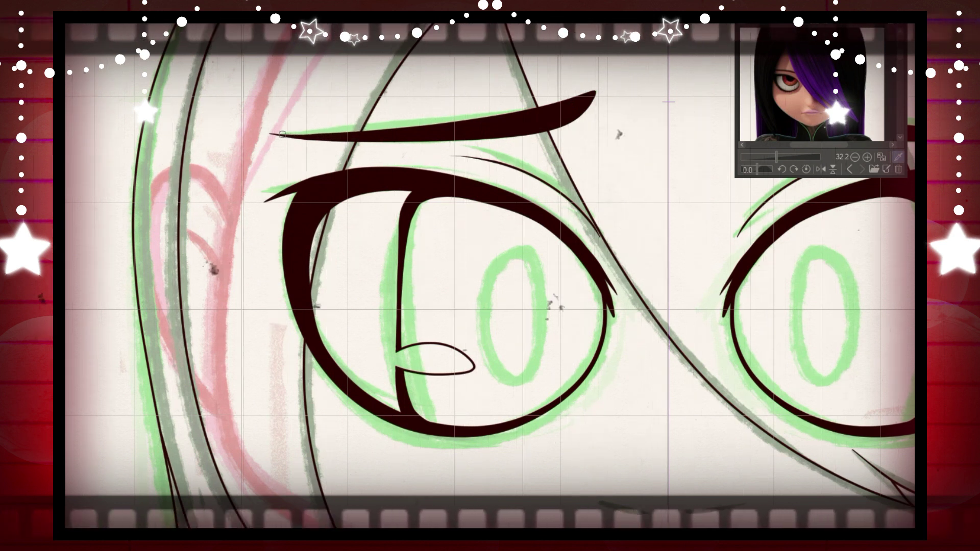
Step: Ink two short, mirrored curved lines over the grey sketch marks in the lower middle of the face
key("ctrl+minus")
key("ctrl+minus")
key("ctrl+minus")
key("ctrl+minus")
key("ctrl+plus")
key("ctrl+plus")
key("ctrl+plus")
key("ctrl+plus")
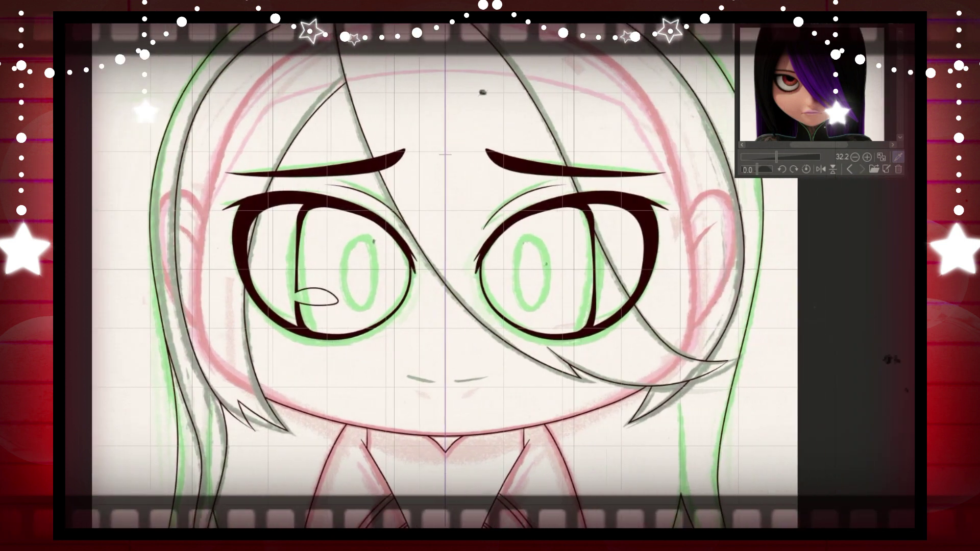
left_click_drag(445, 276, 386, 267)
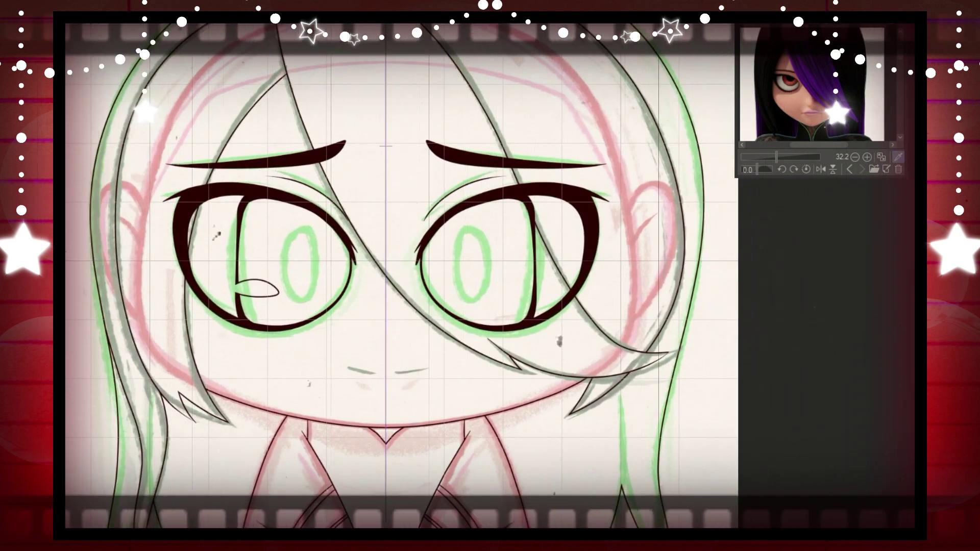
left_click_drag(345, 367, 382, 374)
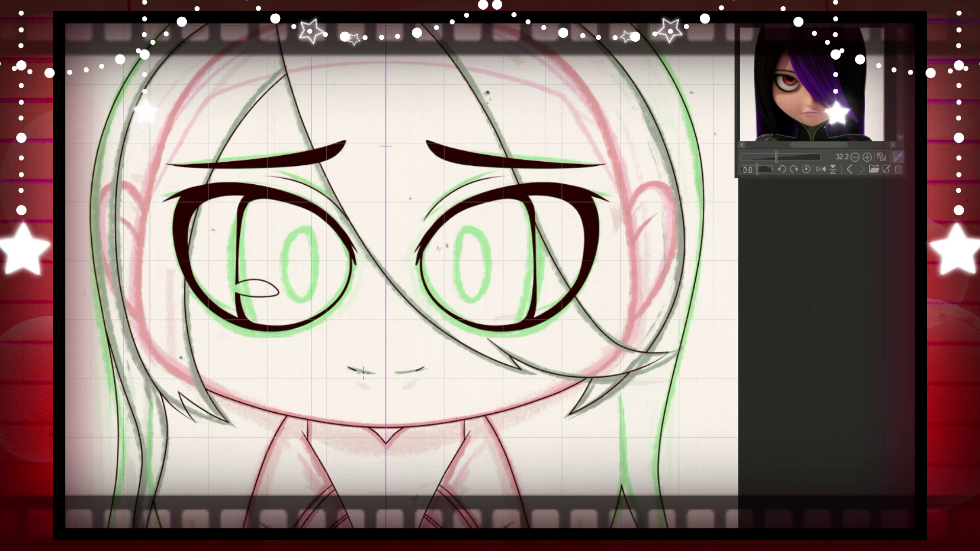
scroll(490, 275, "down", 8)
scroll(490, 276, "up", 6)
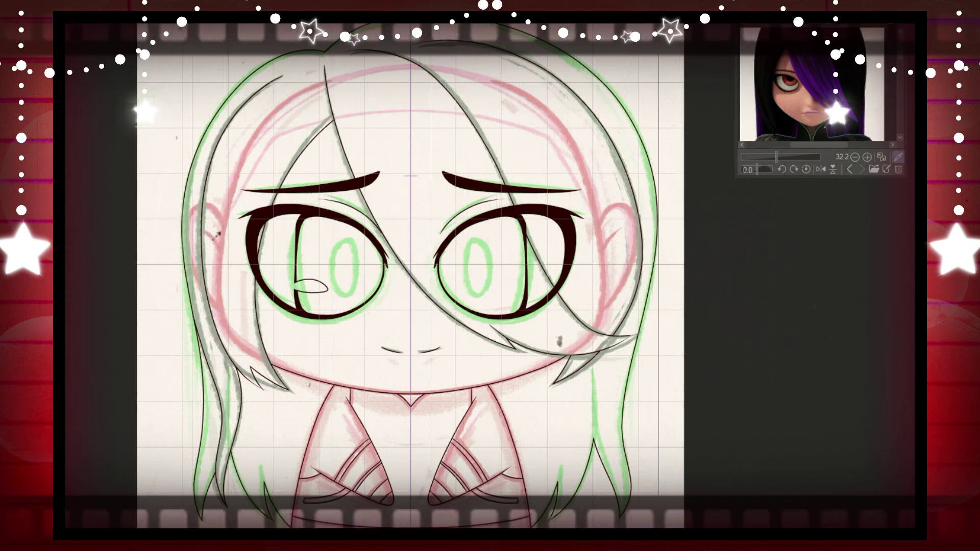
Step: Hide the colored sketches and fill the canvas behind the line art with a muted reddish brown
key("alt+l")
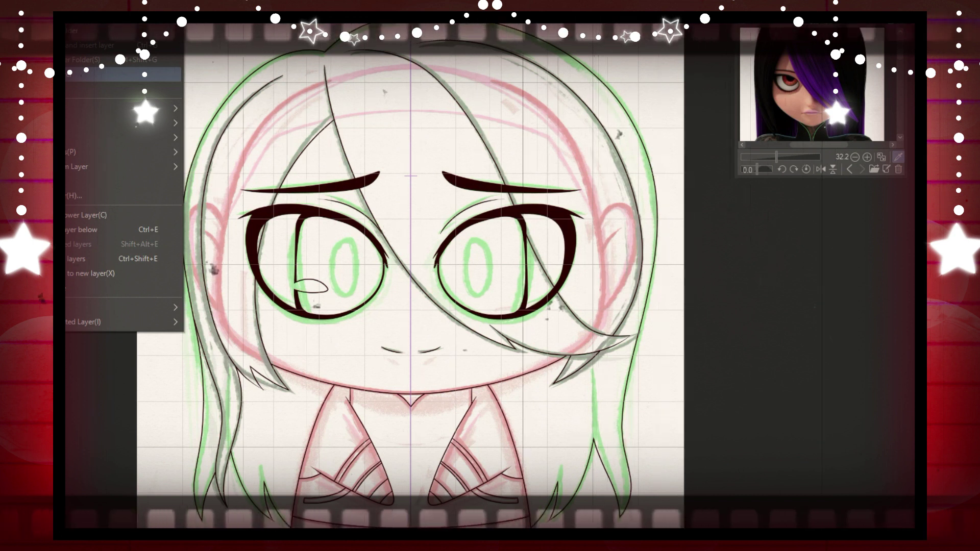
key("Escape")
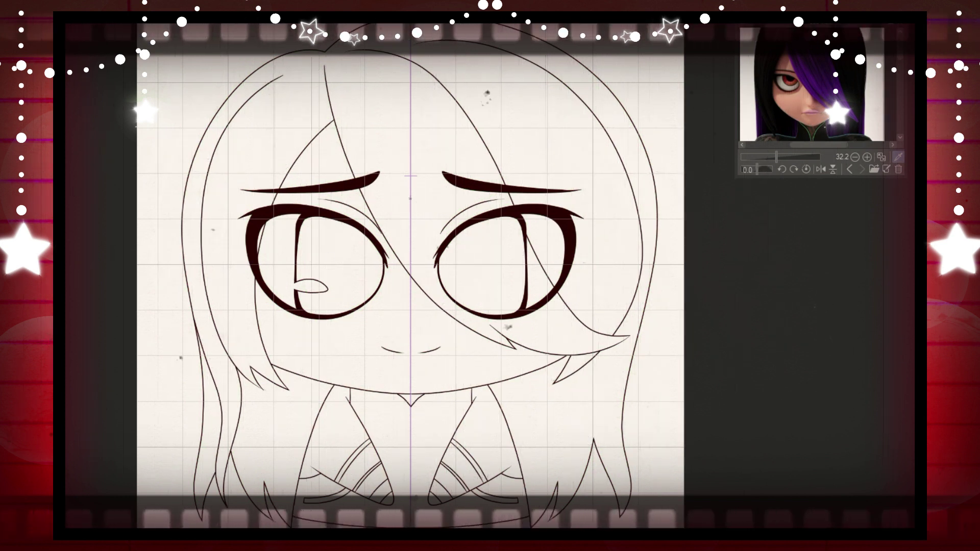
key("alt+Delete")
key("ctrl+minus")
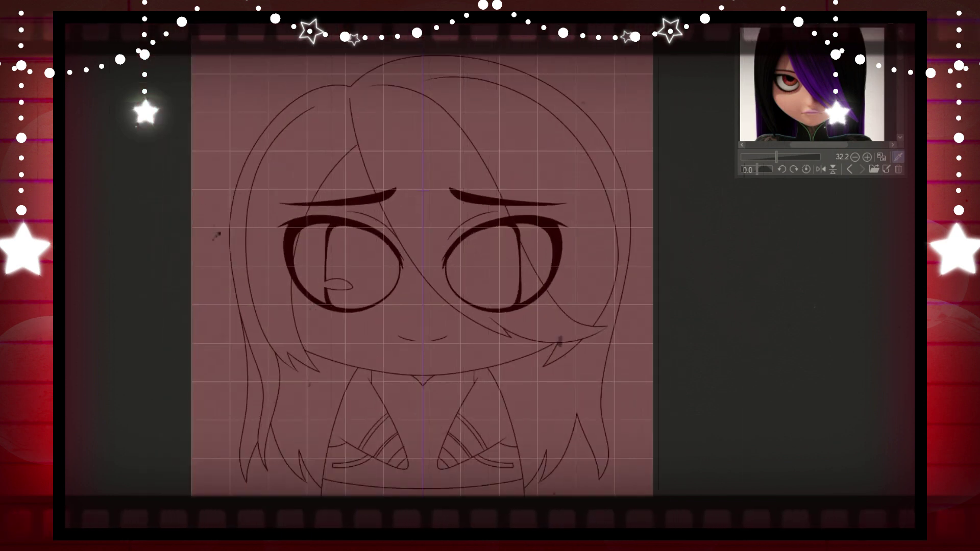